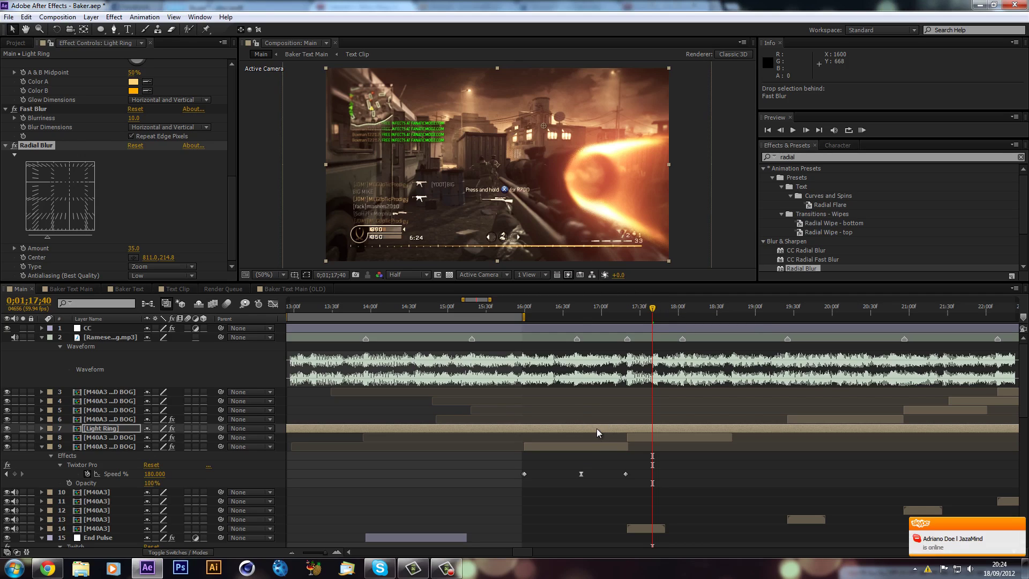
# Delete Light Ring, create an orange solid (Orange Solid 4), and move it to layer 7
pyautogui.press('Delete')
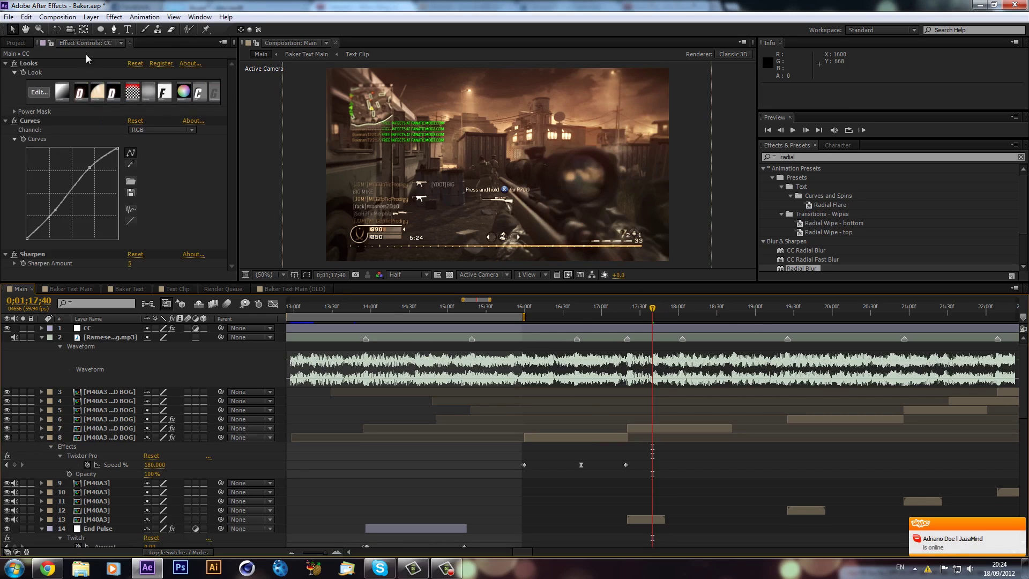
pyautogui.click(93, 17)
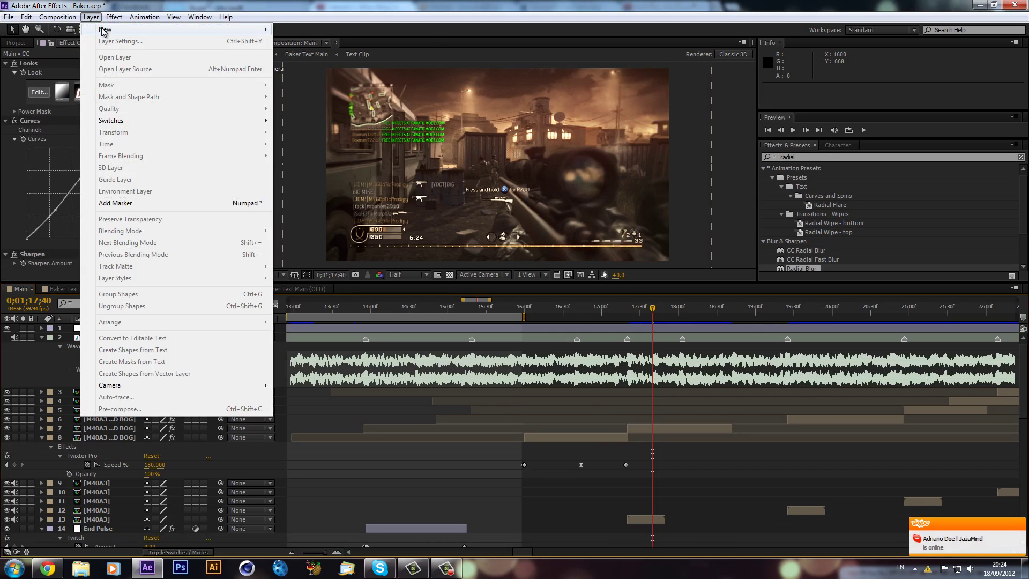
pyautogui.moveTo(246, 29)
pyautogui.click(311, 42)
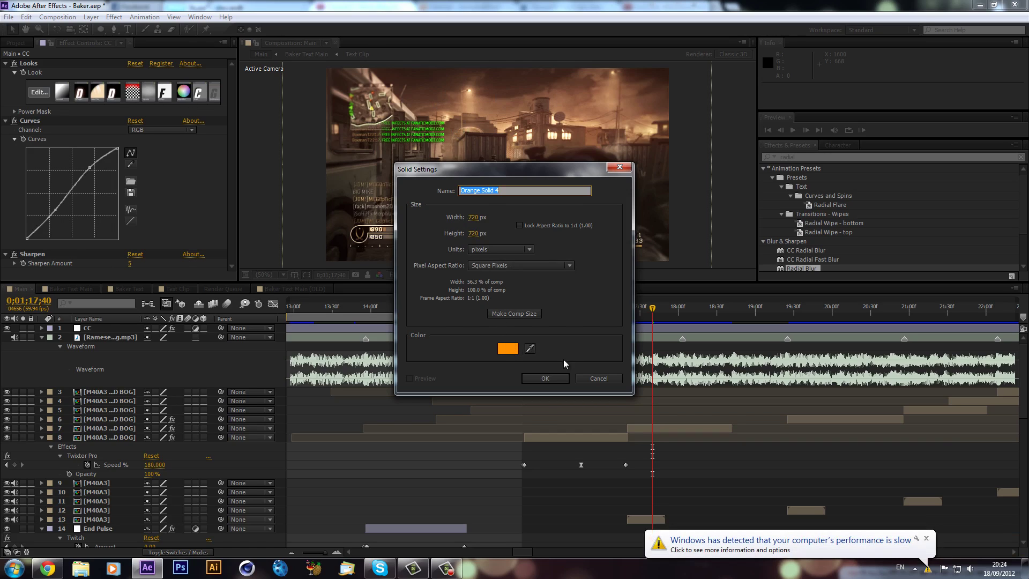
pyautogui.click(545, 378)
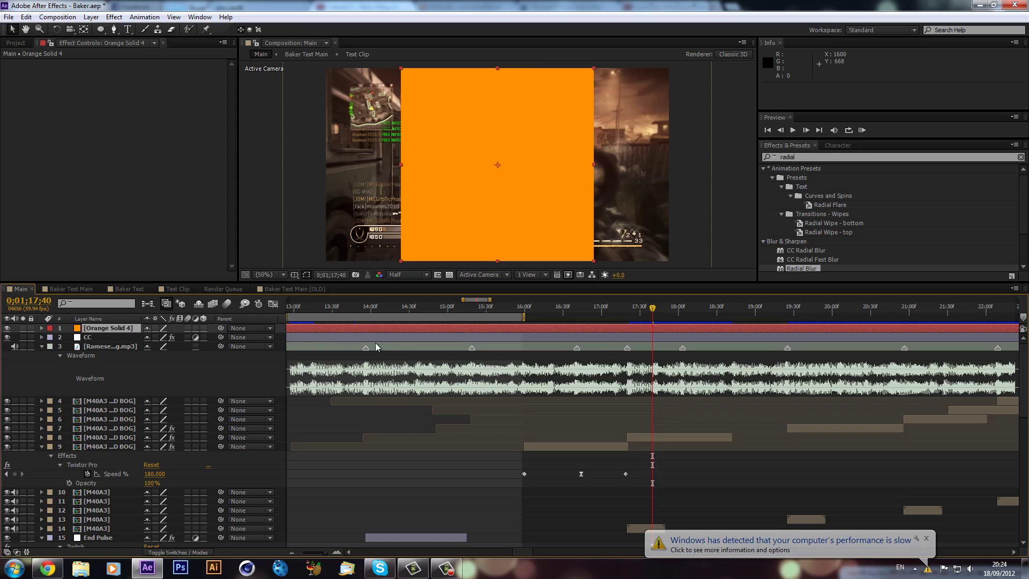
pyautogui.moveTo(108, 328); pyautogui.dragTo(126, 428)
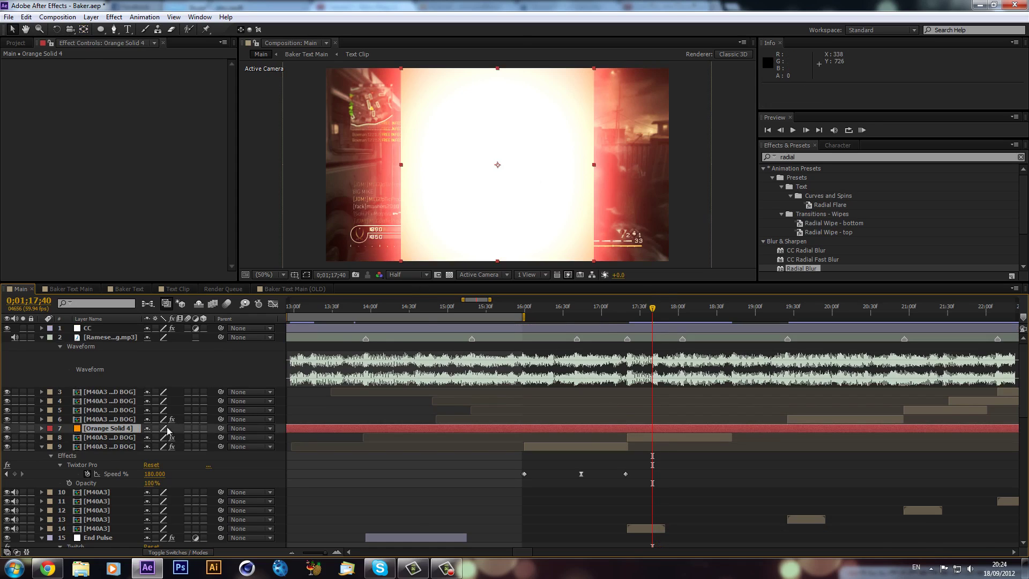
# Add a full-size ellipse mask to Orange Solid 4
pyautogui.click(102, 30)
pyautogui.click(153, 55)
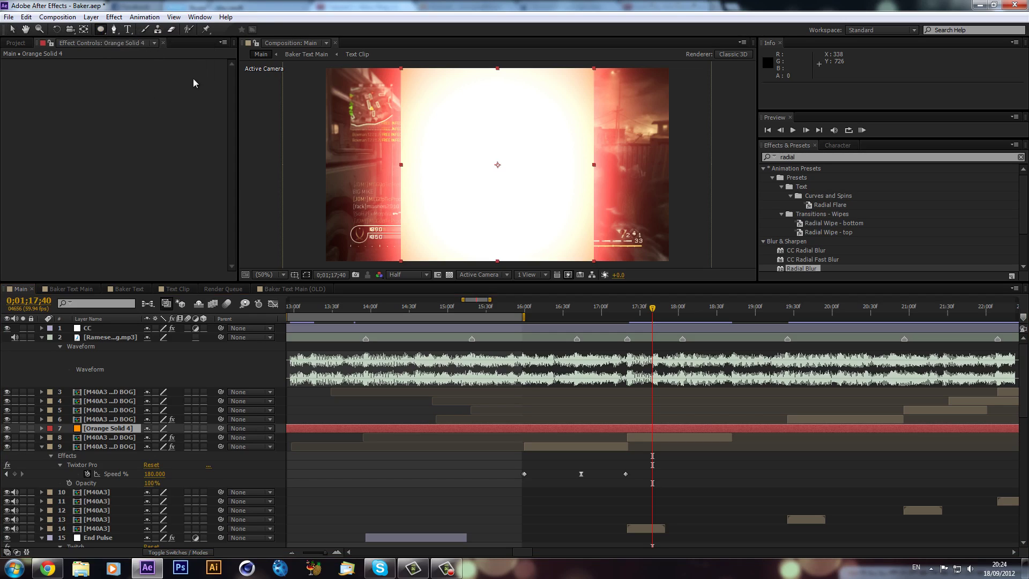
pyautogui.doubleClick(100, 30)
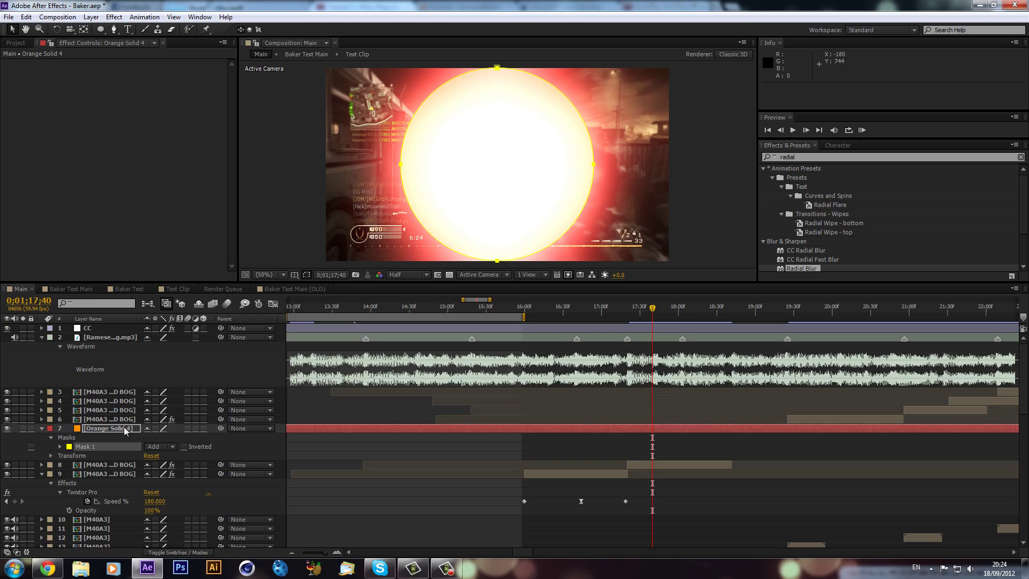
# Duplicate the mask, set Mask 2 to Subtract with -58 expansion, and enable 3D
pyautogui.click(106, 446)
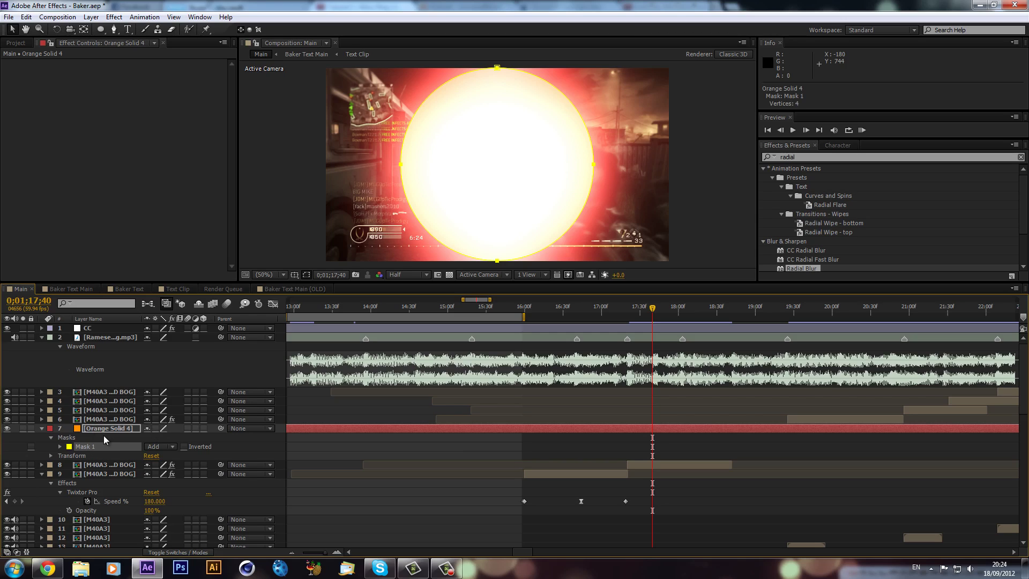
pyautogui.click(110, 430)
pyautogui.press('m')
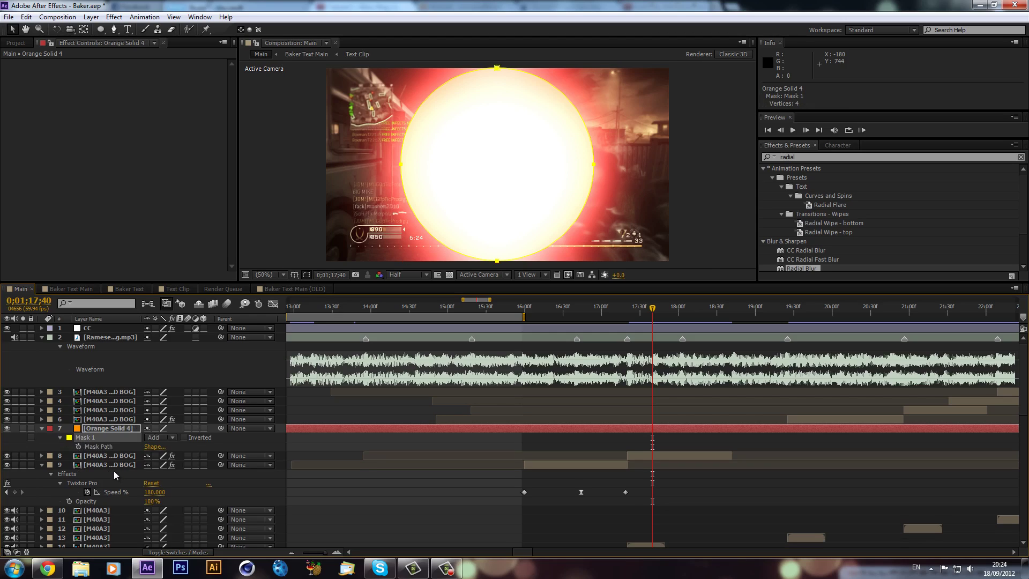
pyautogui.hotkey('ctrl', 'd')
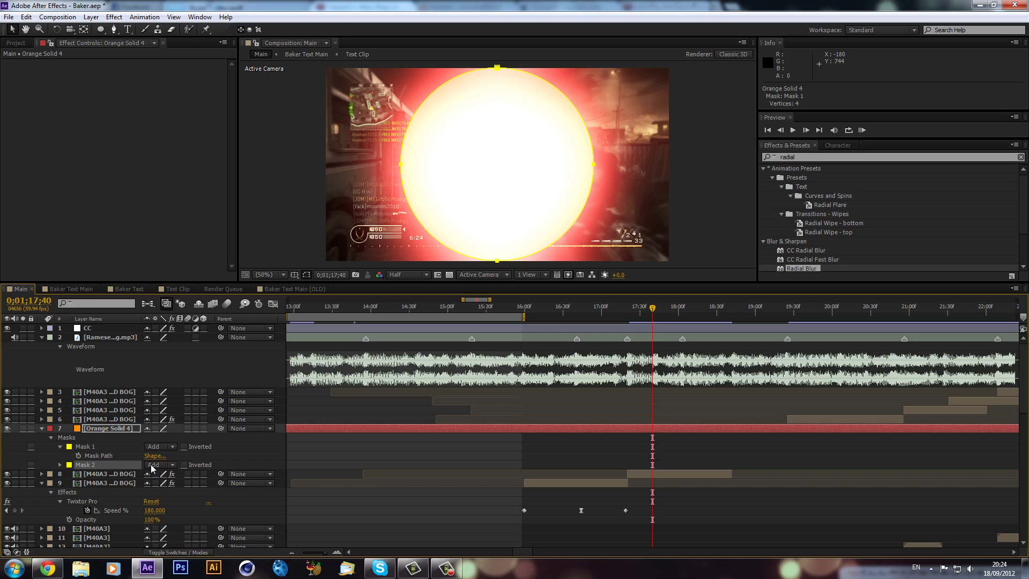
pyautogui.click(170, 465)
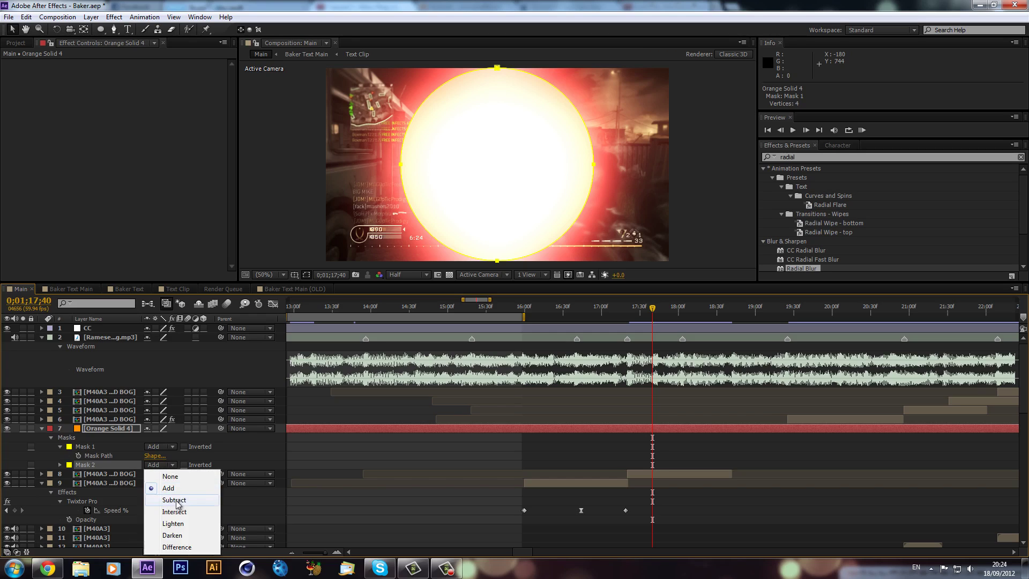
pyautogui.click(177, 499)
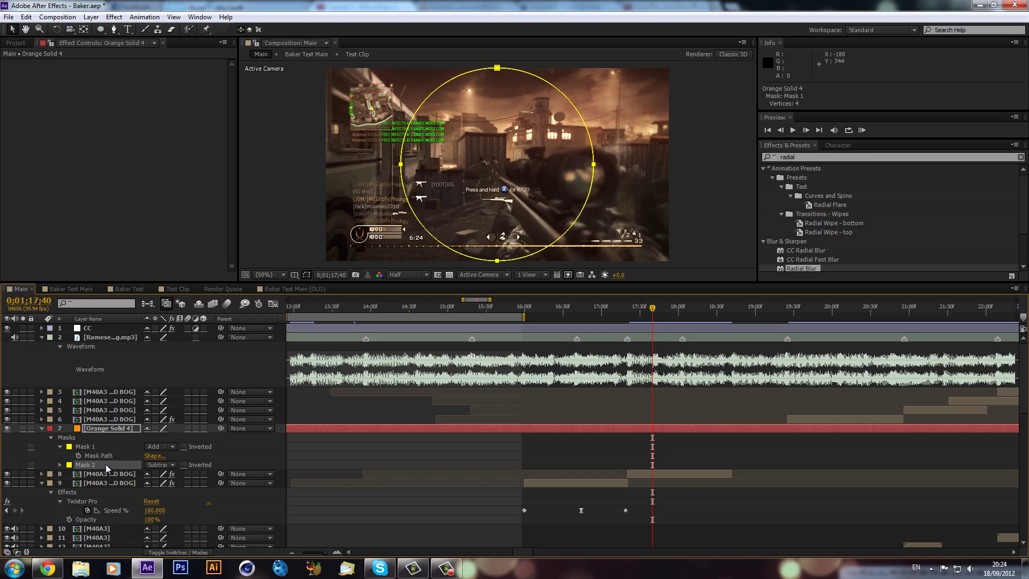
pyautogui.press('m')
pyautogui.press('m')
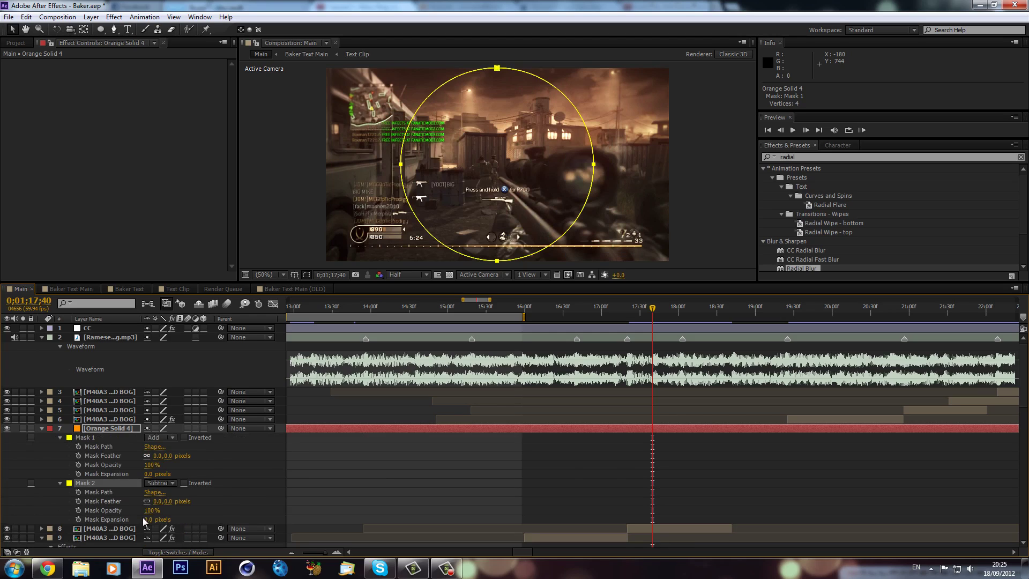
pyautogui.moveTo(145, 519); pyautogui.dragTo(123, 521)
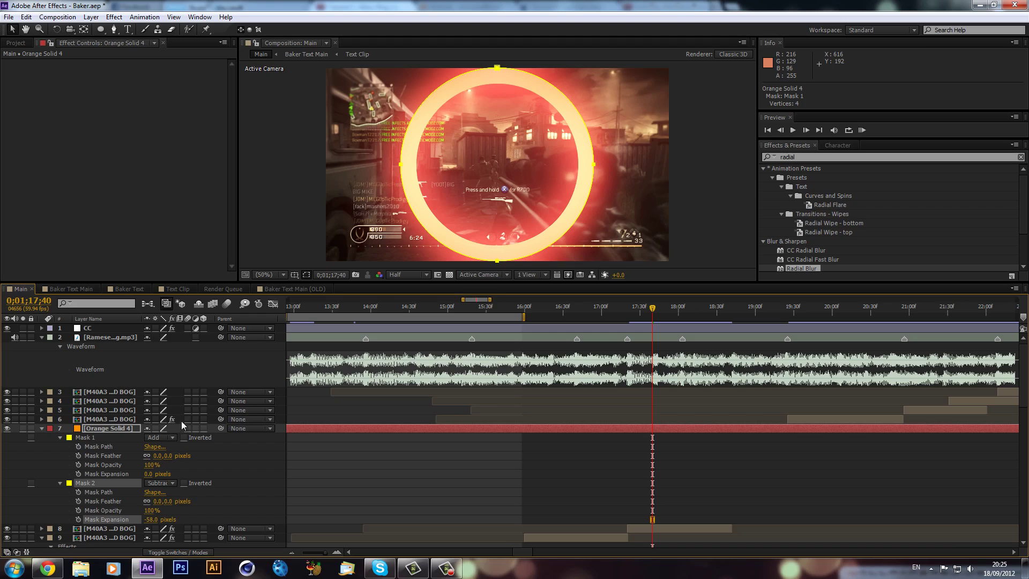
pyautogui.click(202, 428)
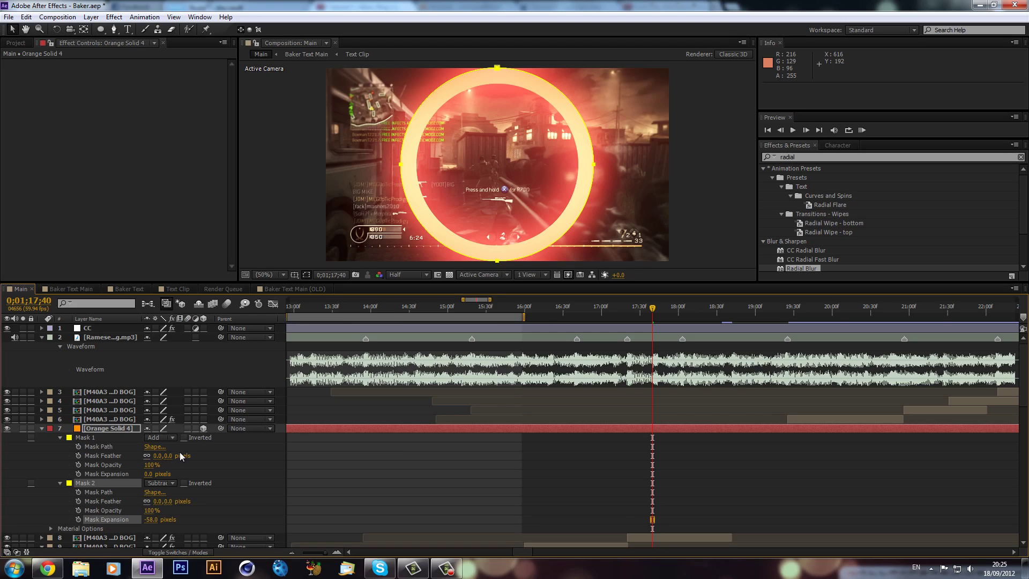
pyautogui.click(118, 429)
pyautogui.press('r')
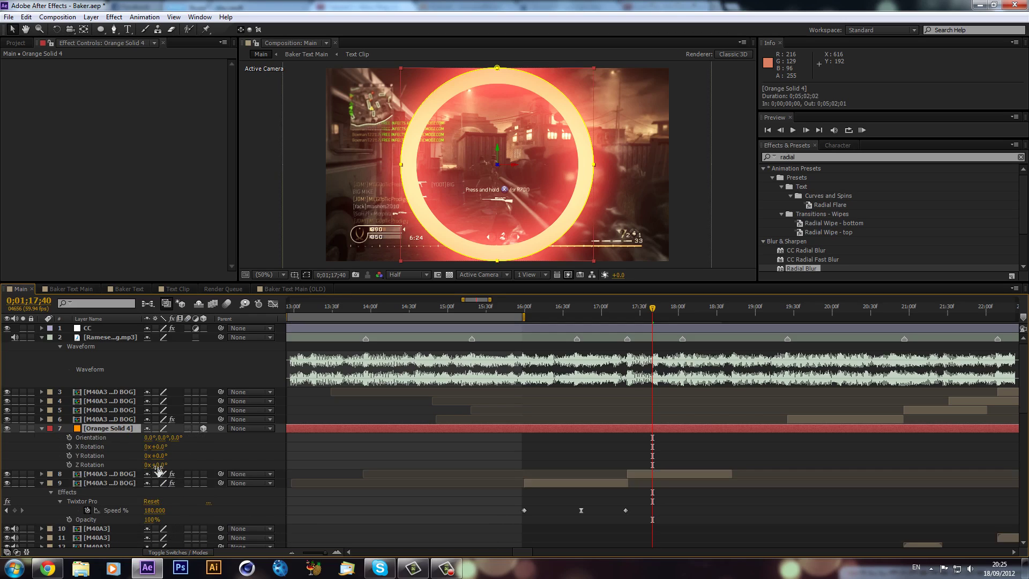
pyautogui.hotkey('shift', 's')
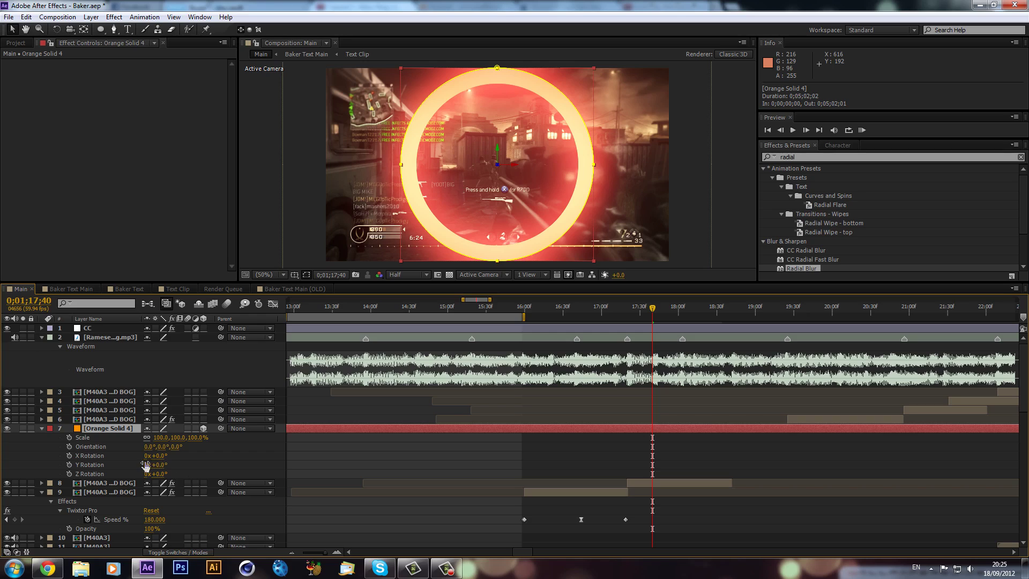
pyautogui.moveTo(158, 437); pyautogui.dragTo(142, 448)
pyautogui.click(160, 437)
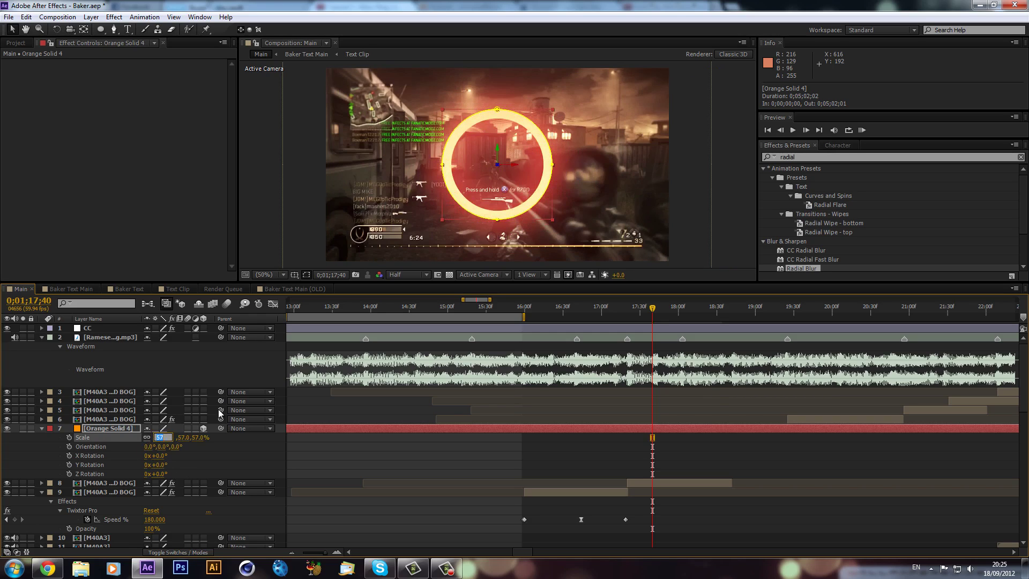
pyautogui.write('32')
pyautogui.press('Return')
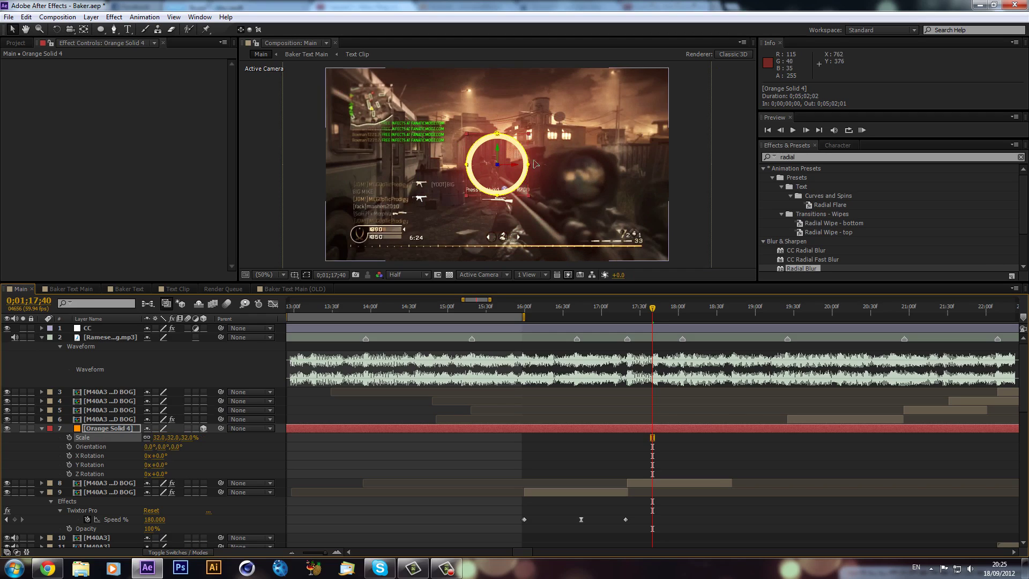
pyautogui.moveTo(524, 182); pyautogui.dragTo(550, 188)
pyautogui.hotkey('ctrl', 'z')
pyautogui.click(128, 437)
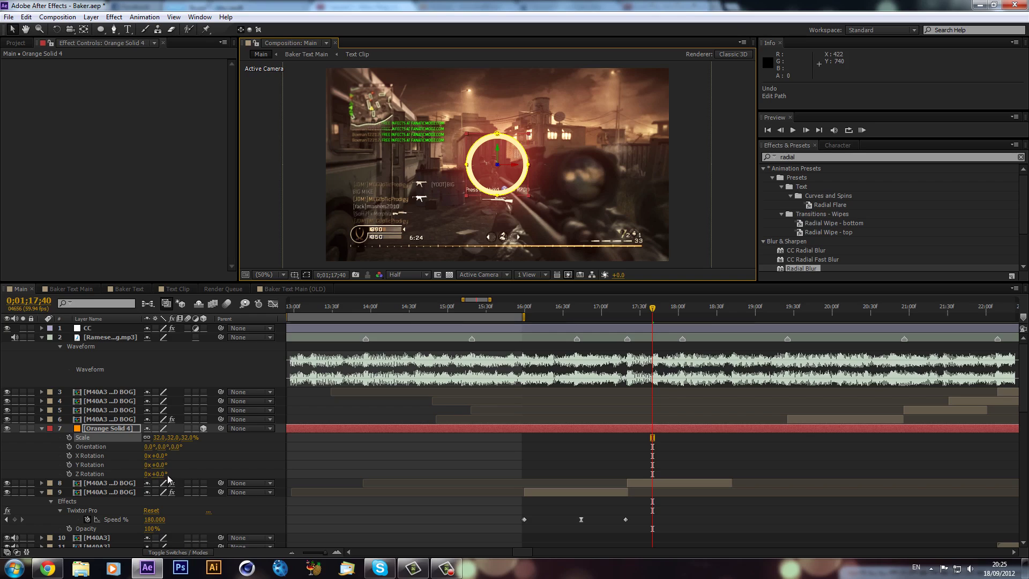
pyautogui.moveTo(163, 468); pyautogui.dragTo(160, 469)
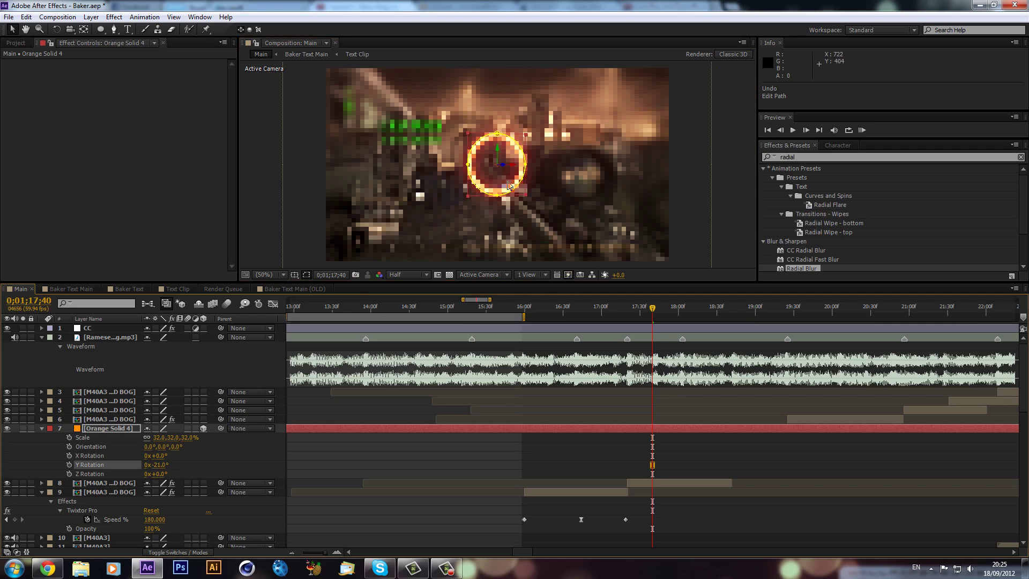
pyautogui.moveTo(503, 200); pyautogui.dragTo(537, 189)
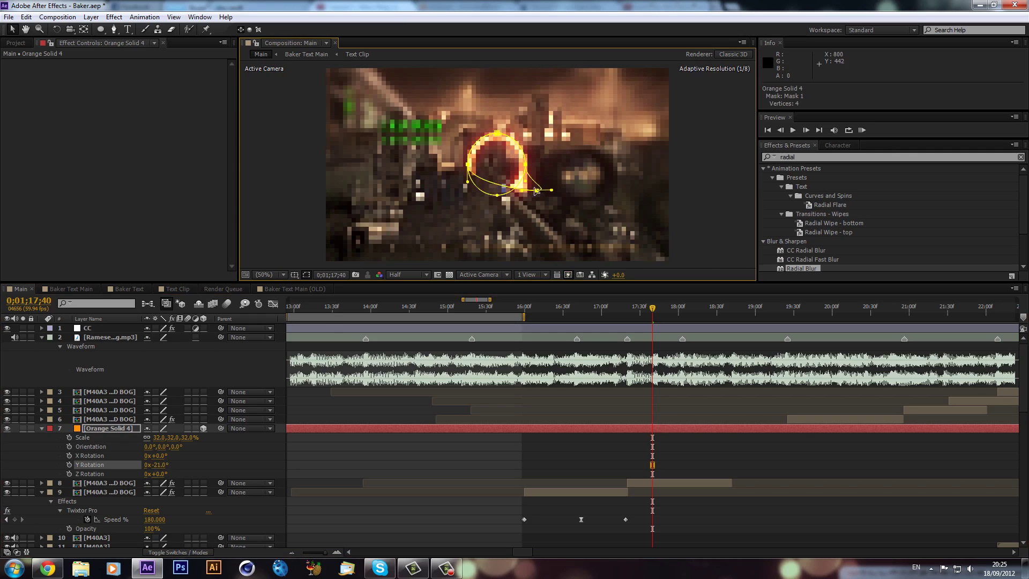
pyautogui.click(114, 428)
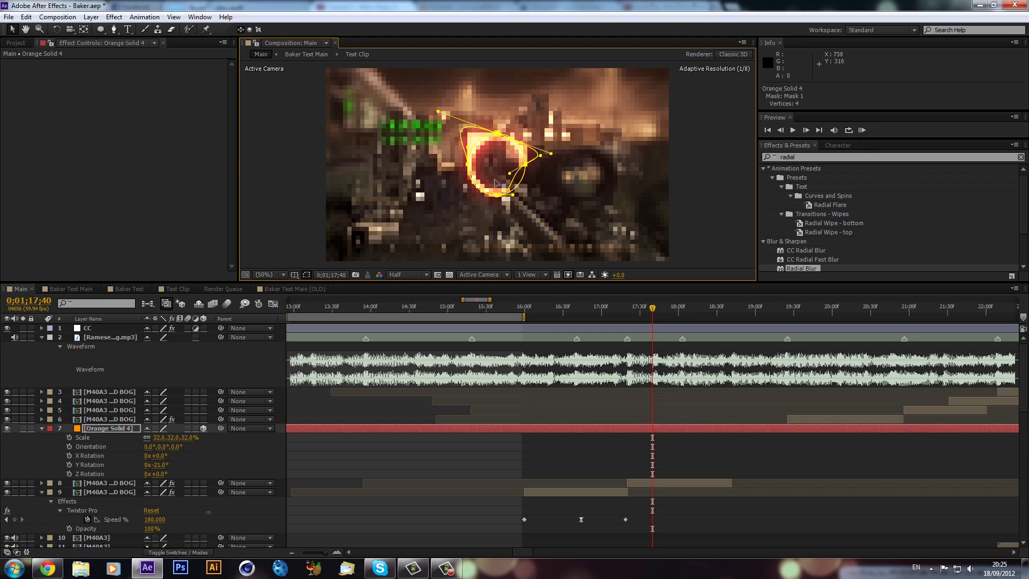
pyautogui.hotkey('ctrl', 'z')
pyautogui.moveTo(511, 165); pyautogui.dragTo(606, 197)
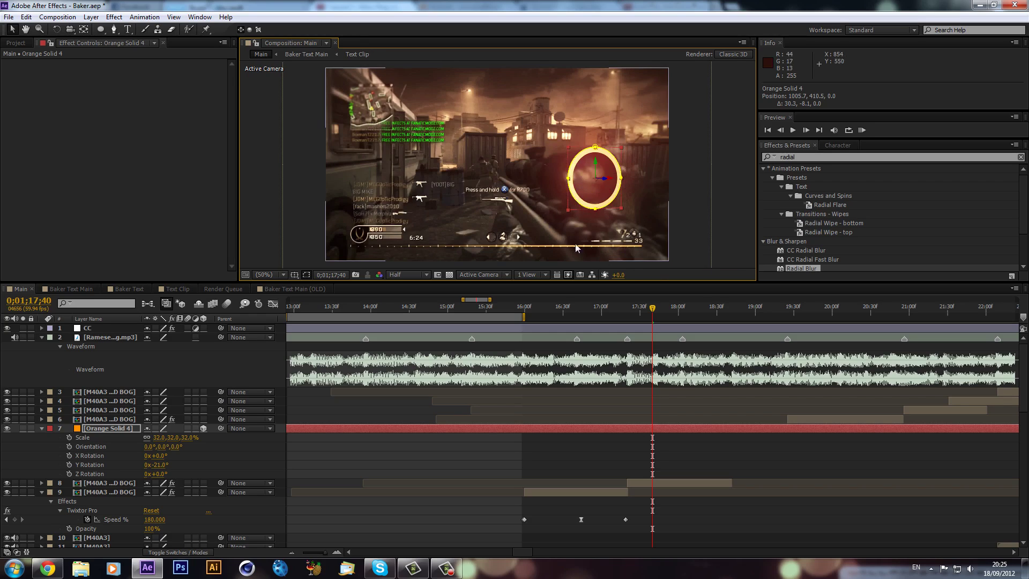
# Pre-compose Orange Solid 4 into a new composition named Light Ring
pyautogui.click(105, 429)
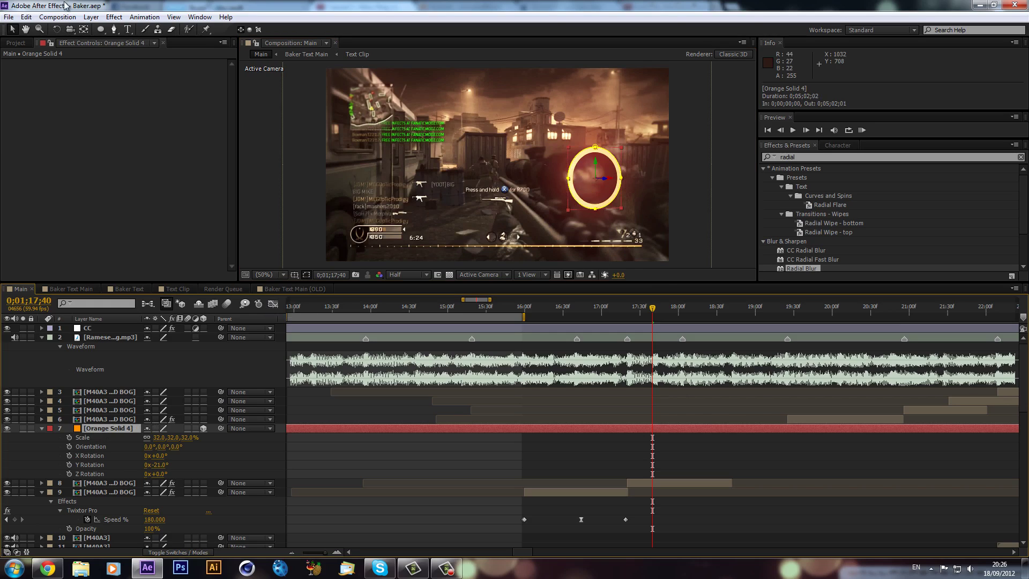
pyautogui.click(79, 12)
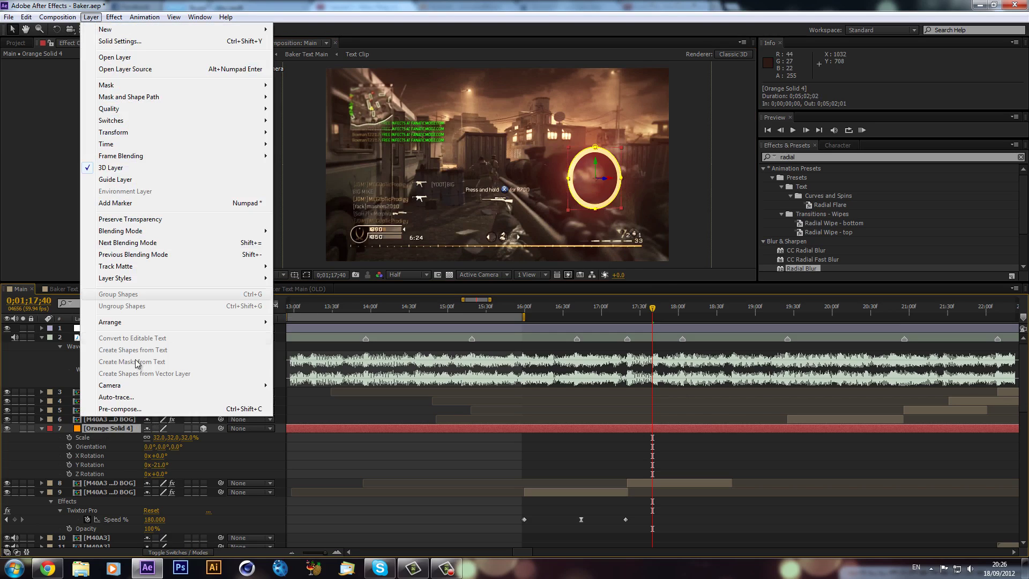
pyautogui.click(123, 409)
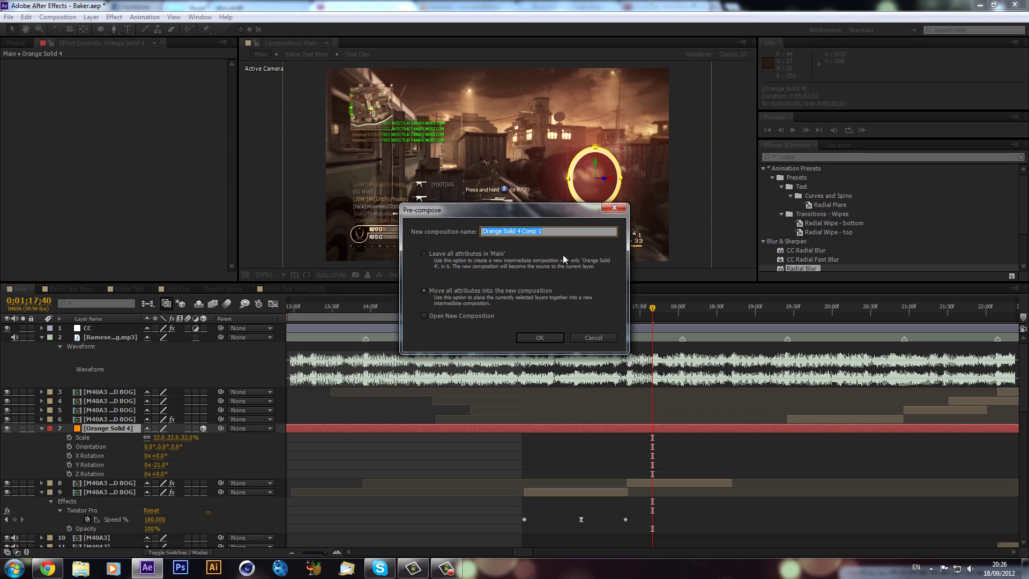
pyautogui.write('Li')
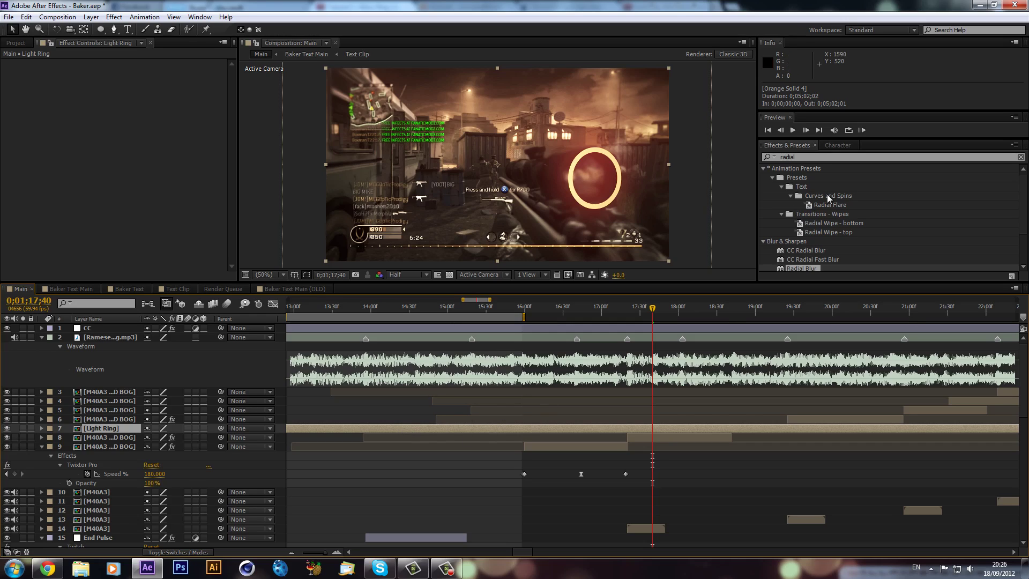
# Search for Shine and apply it to the Light Ring layer
pyautogui.click(833, 155)
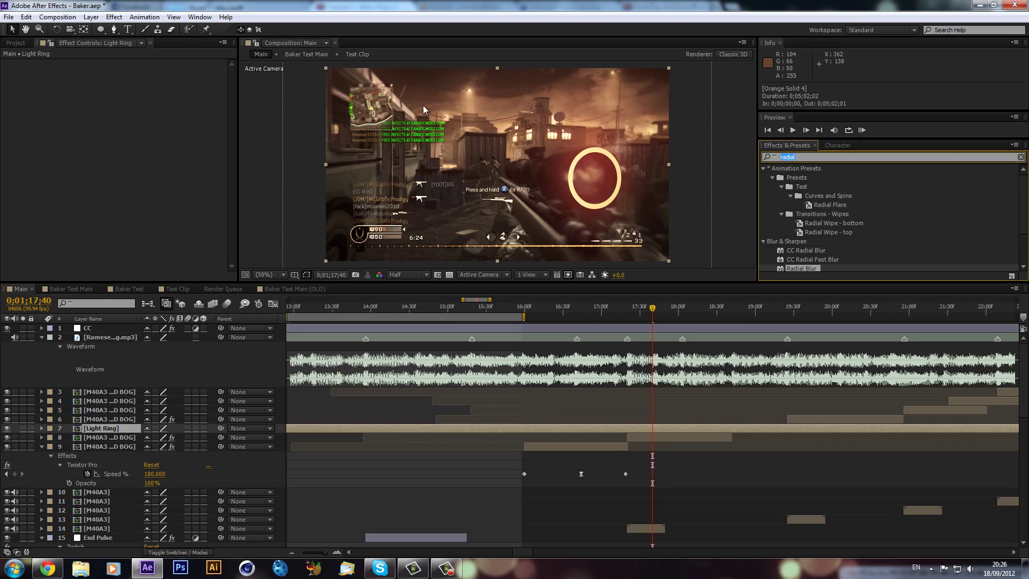
pyautogui.write('sjine')
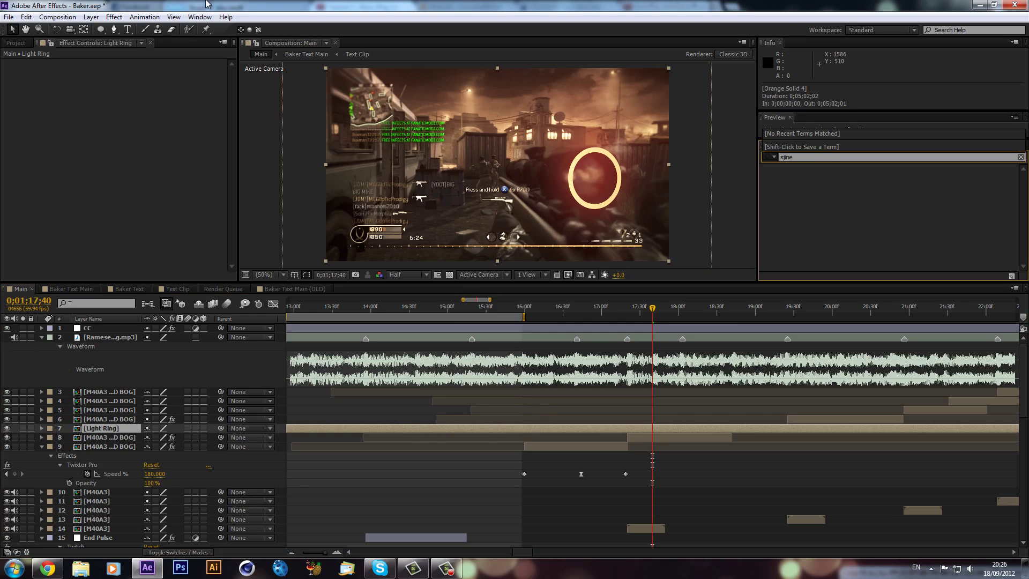
pyautogui.press('BackSpace')
pyautogui.press('BackSpace')
pyautogui.write('hine')
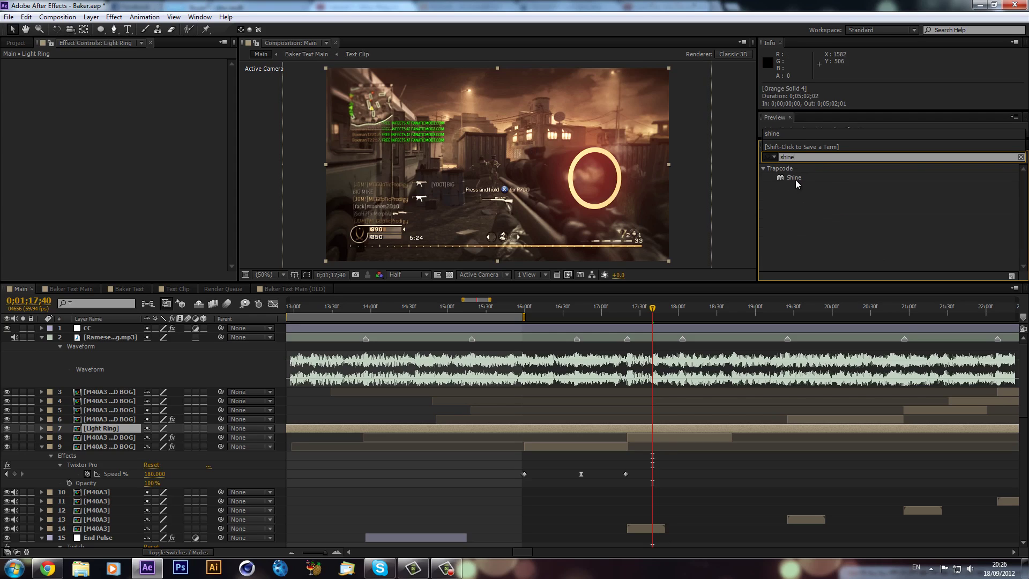
pyautogui.moveTo(794, 178); pyautogui.dragTo(662, 430)
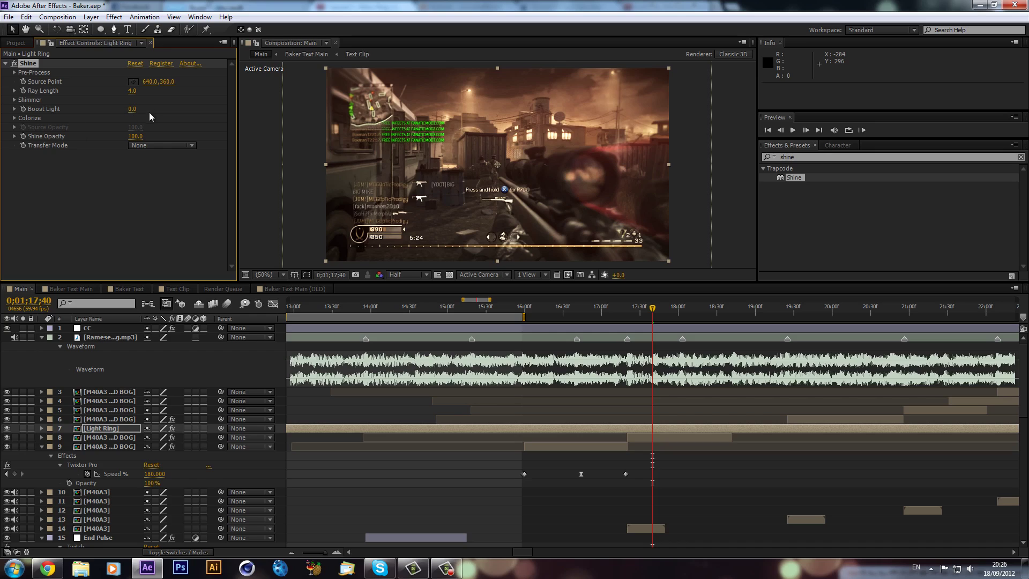
# Raise Shine's Boost Light to 108.3 and set the Colorize shadows colour to orange
pyautogui.moveTo(141, 109); pyautogui.dragTo(199, 109)
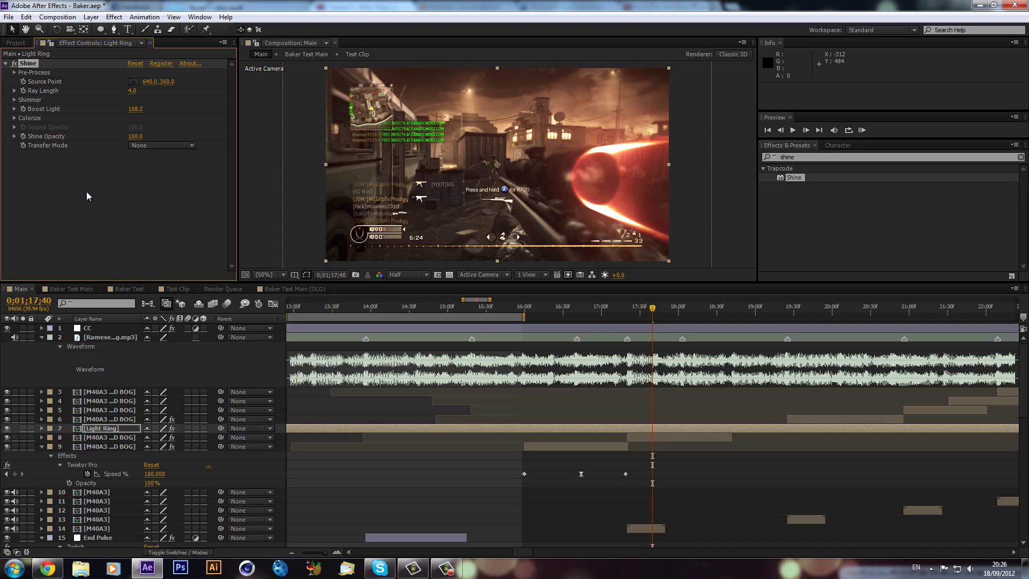
pyautogui.click(14, 119)
pyautogui.click(133, 182)
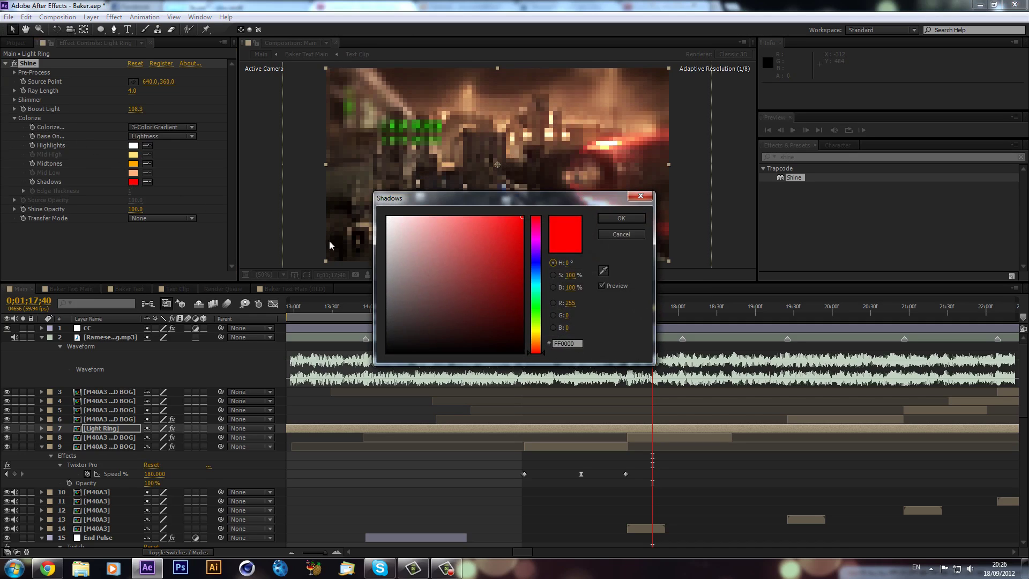
pyautogui.moveTo(536, 352)
pyautogui.mouseDown()
pyautogui.moveTo(535, 331)
pyautogui.moveTo(537, 340)
pyautogui.mouseUp()
# Keep the orange shadows colour, view the ring inside Light Ring, then return to Main
pyautogui.click(632, 218)
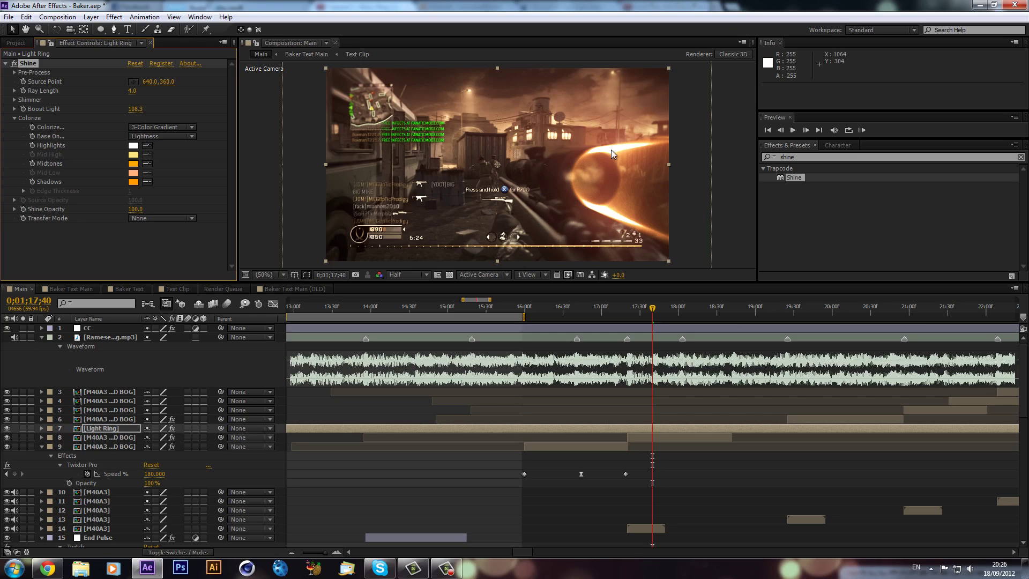
pyautogui.click(117, 429)
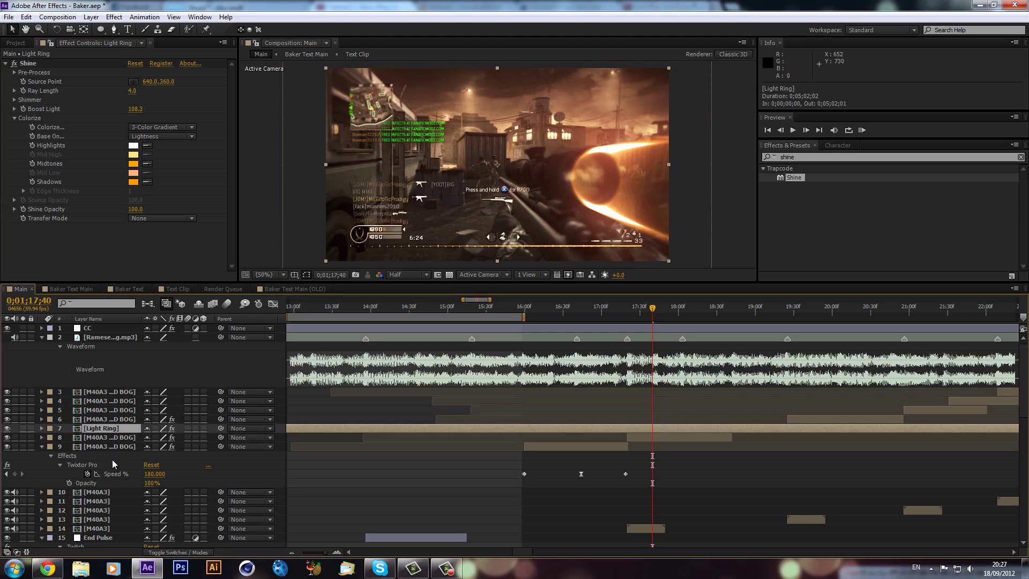
pyautogui.doubleClick(121, 429)
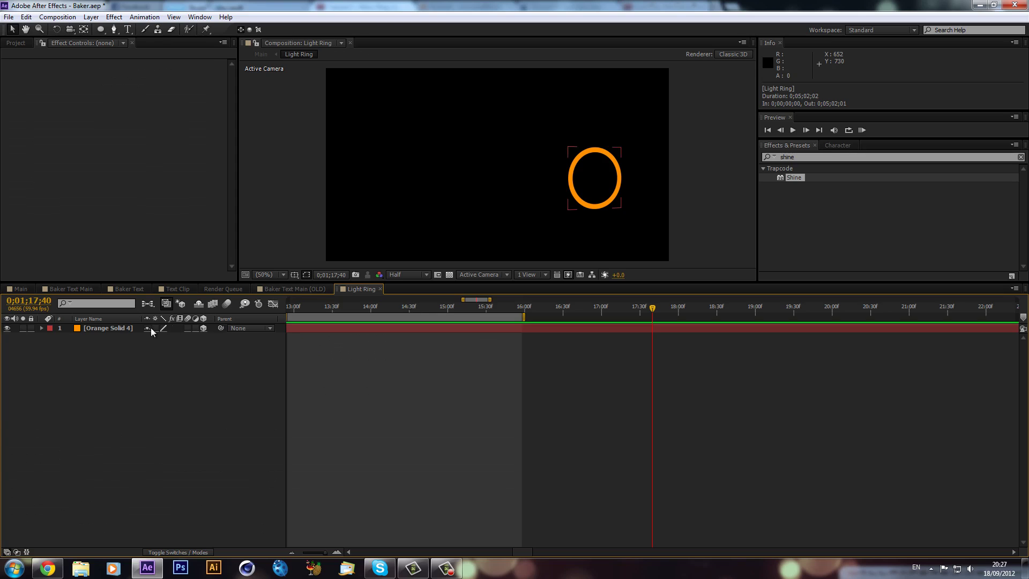
pyautogui.click(113, 327)
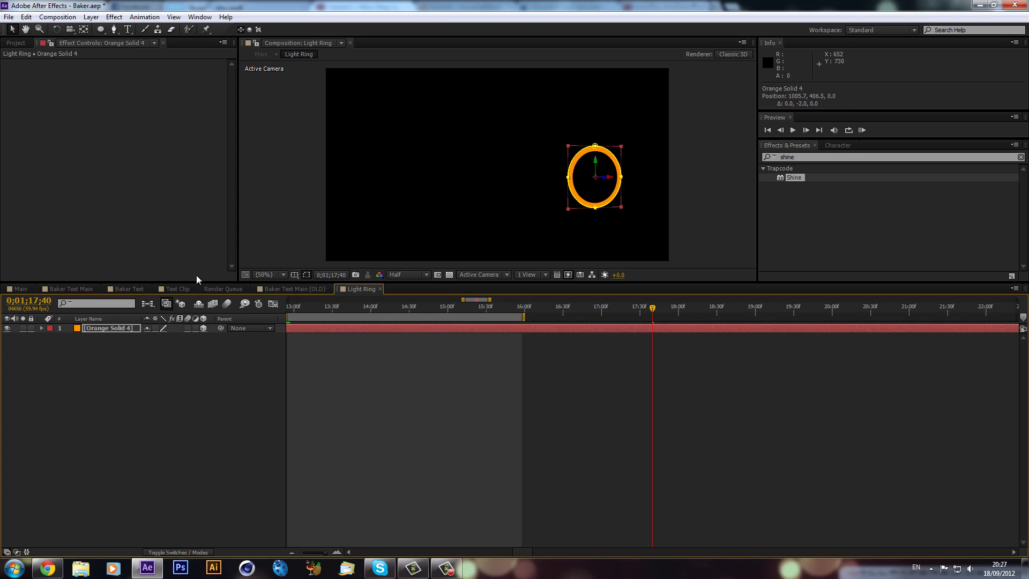
pyautogui.click(20, 288)
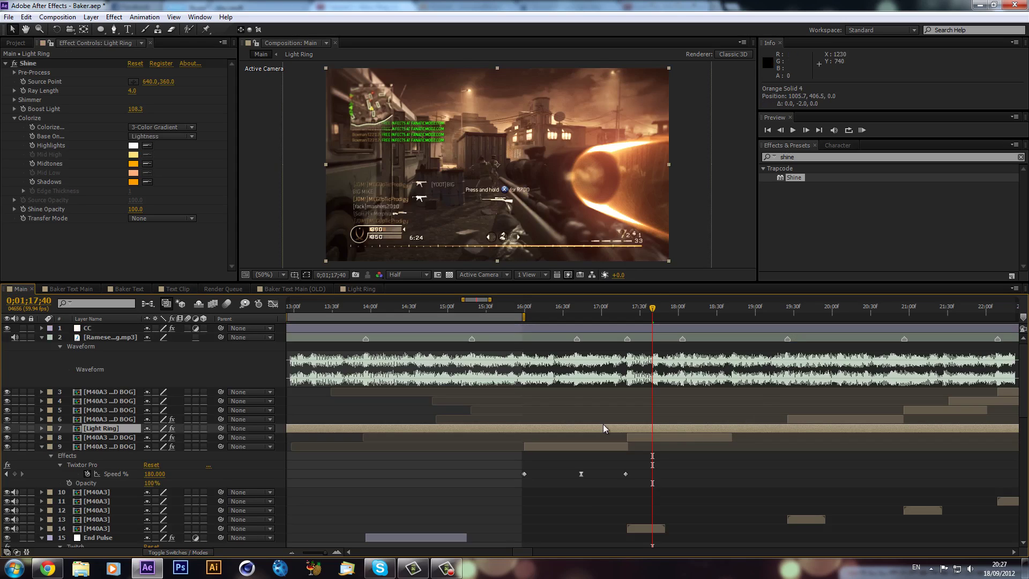
# Add a Glow effect below Shine, using A & B Colors
pyautogui.click(794, 156)
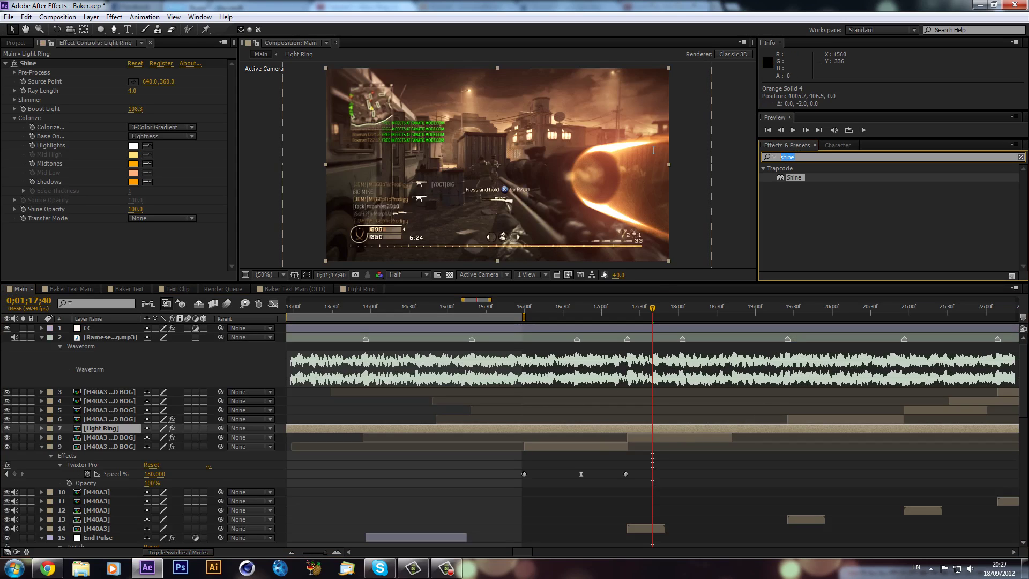
pyautogui.write('glow')
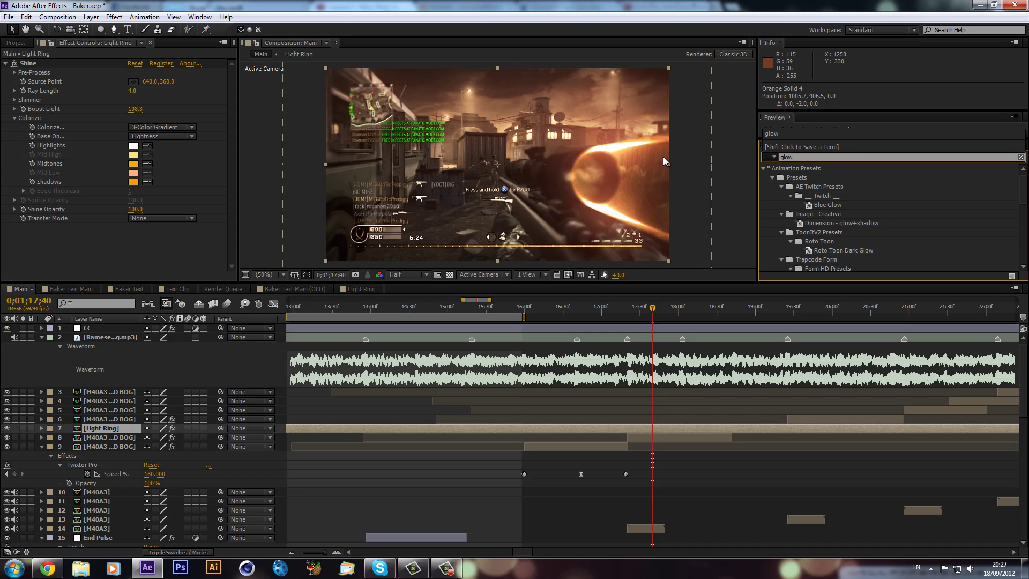
pyautogui.scroll(-5, 835, 241)
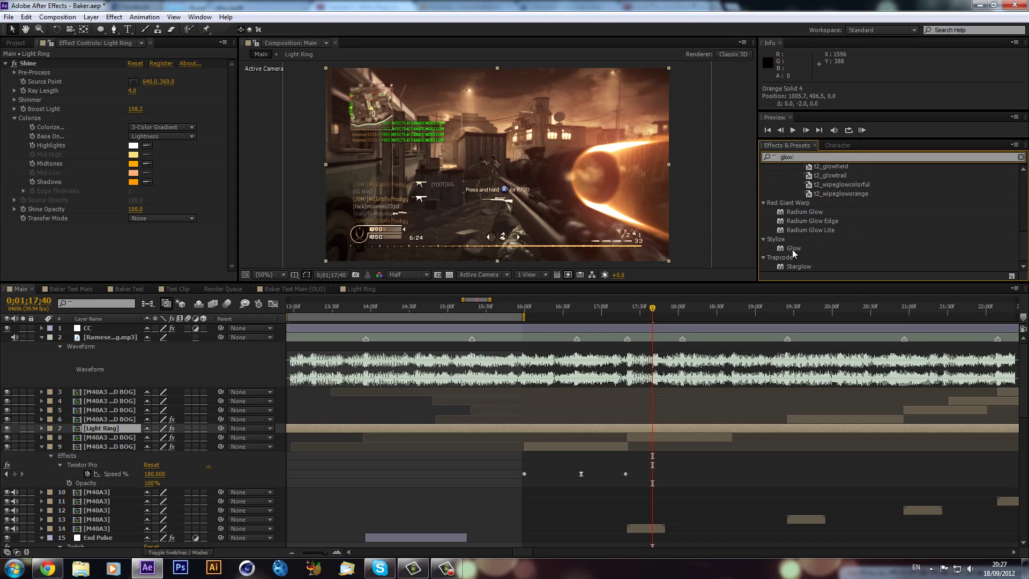
pyautogui.moveTo(792, 249); pyautogui.dragTo(182, 241)
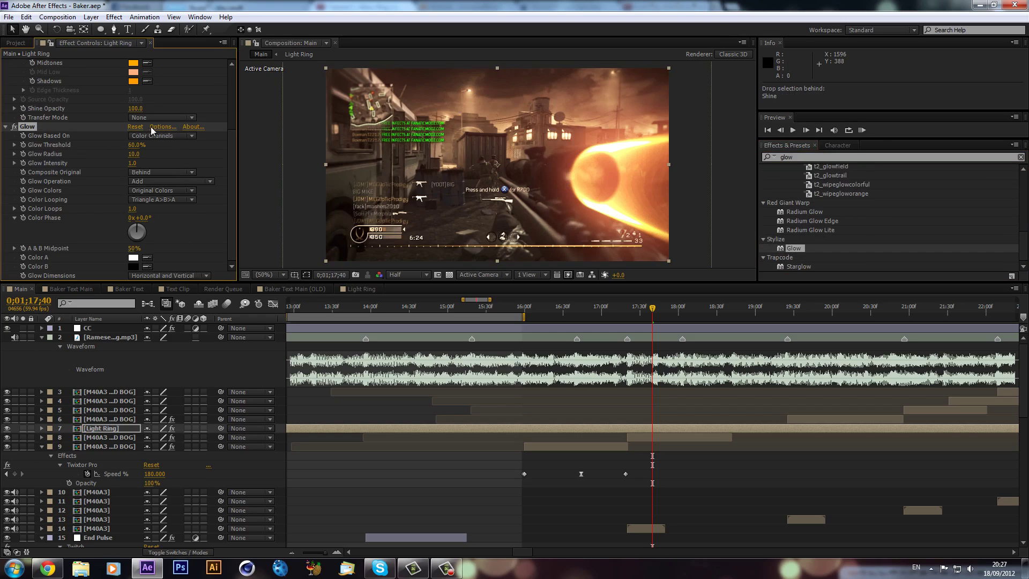
pyautogui.click(157, 192)
pyautogui.click(161, 212)
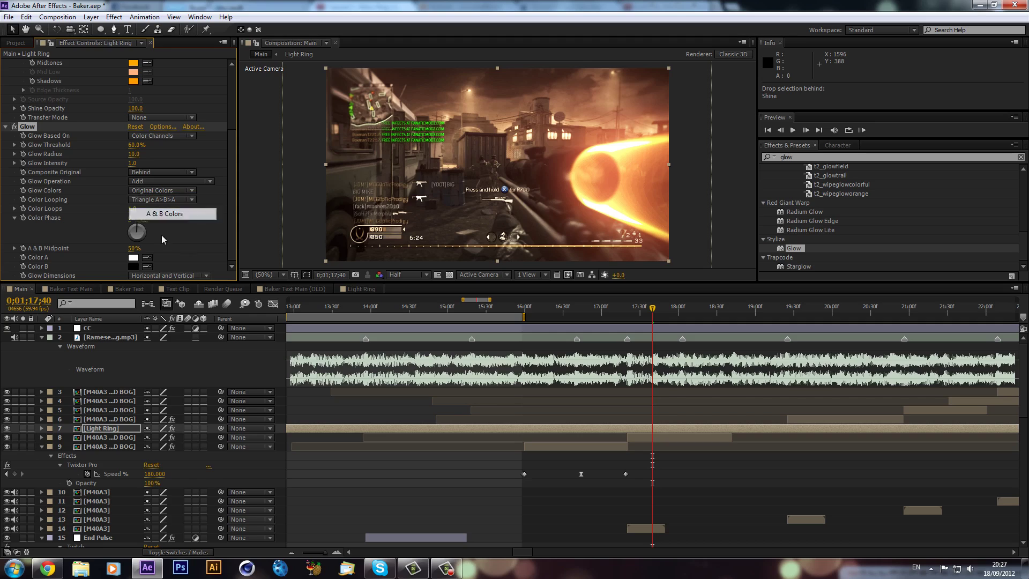
# Set glow Color A to yellow-orange and Color B to bright orange FF8400
pyautogui.click(134, 258)
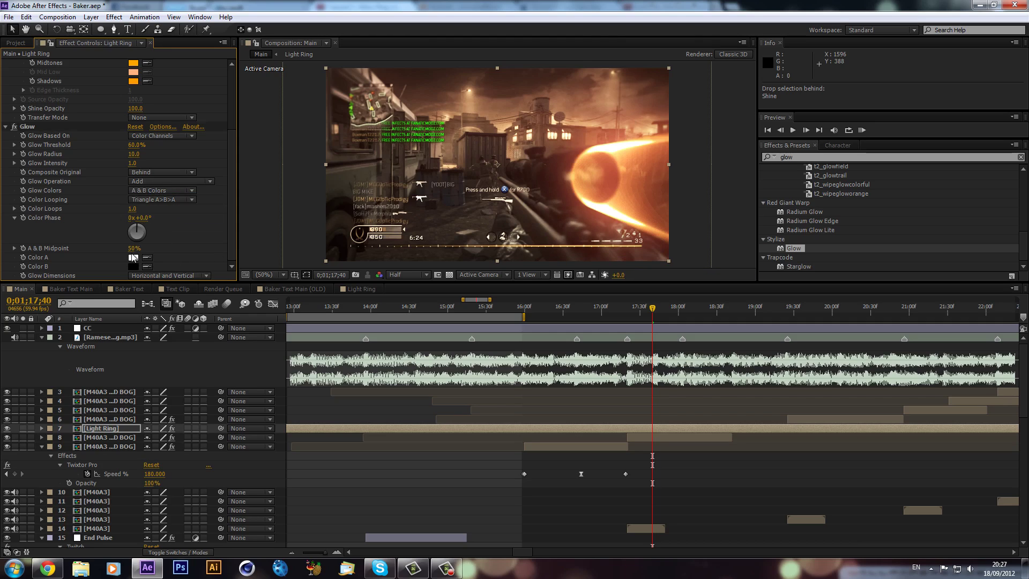
pyautogui.moveTo(536, 322); pyautogui.dragTo(535, 341)
pyautogui.moveTo(456, 245); pyautogui.dragTo(483, 216)
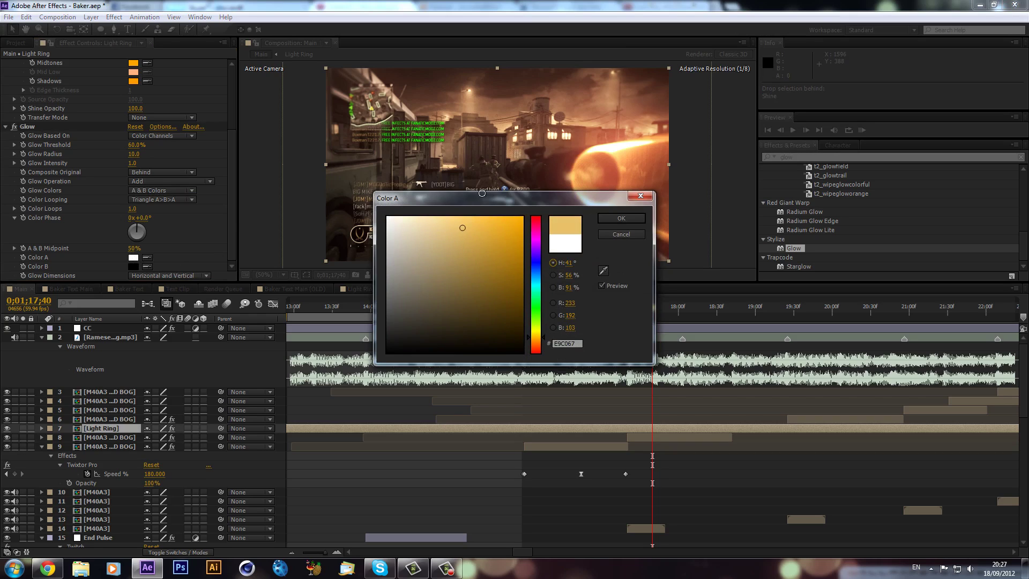
pyautogui.click(602, 220)
pyautogui.click(136, 266)
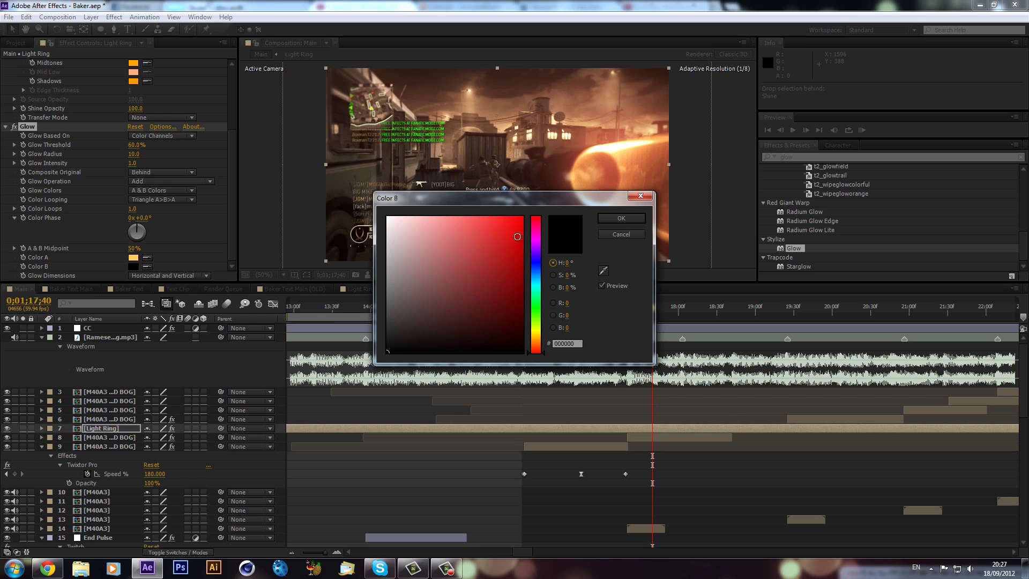
pyautogui.moveTo(542, 337); pyautogui.dragTo(538, 341)
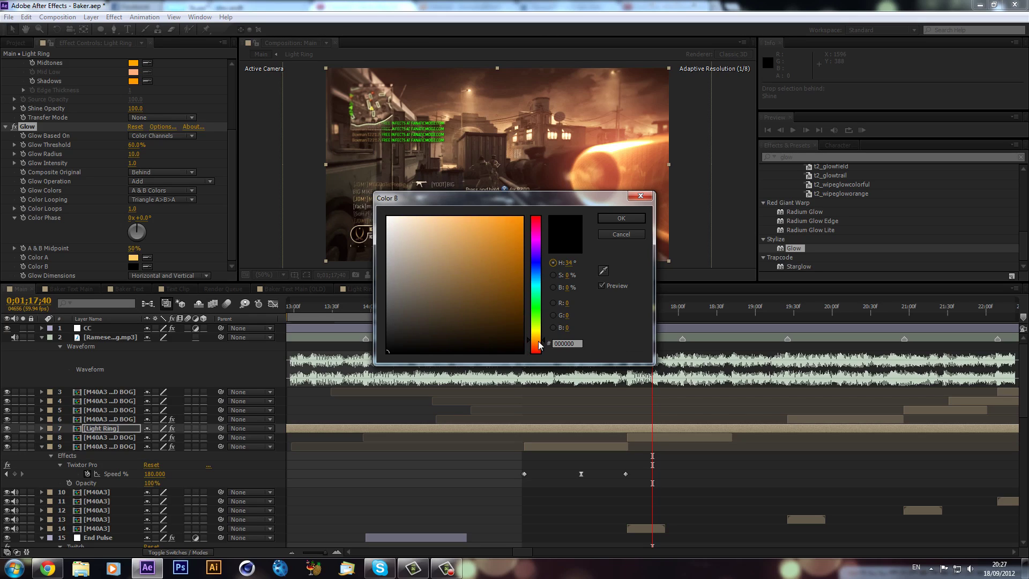
pyautogui.moveTo(509, 244); pyautogui.dragTo(583, 209)
pyautogui.click(623, 219)
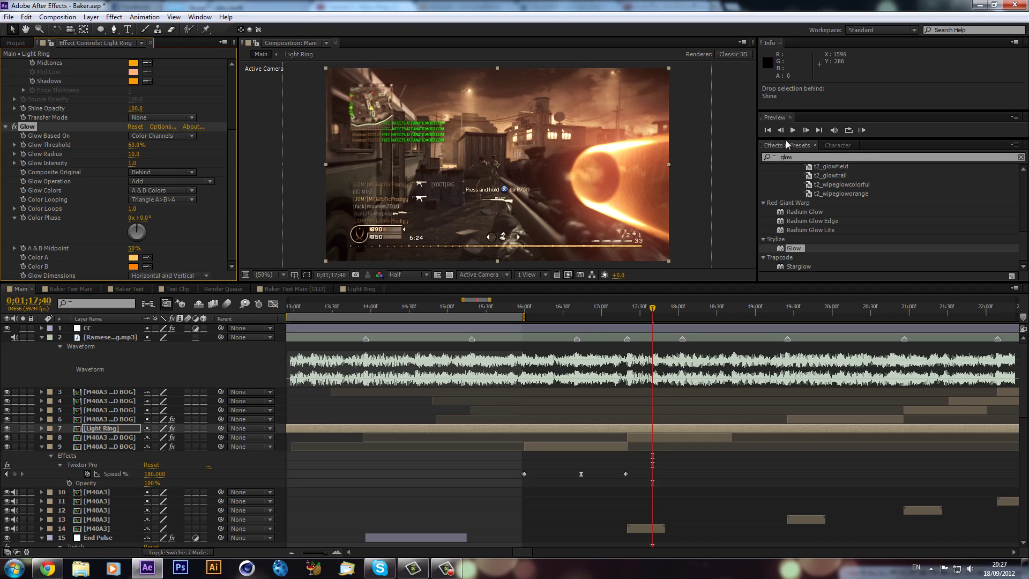
# Apply Fast Blur with Blurriness 10 and Repeat Edge Pixels turned on
pyautogui.doubleClick(800, 157)
pyautogui.write('fas')
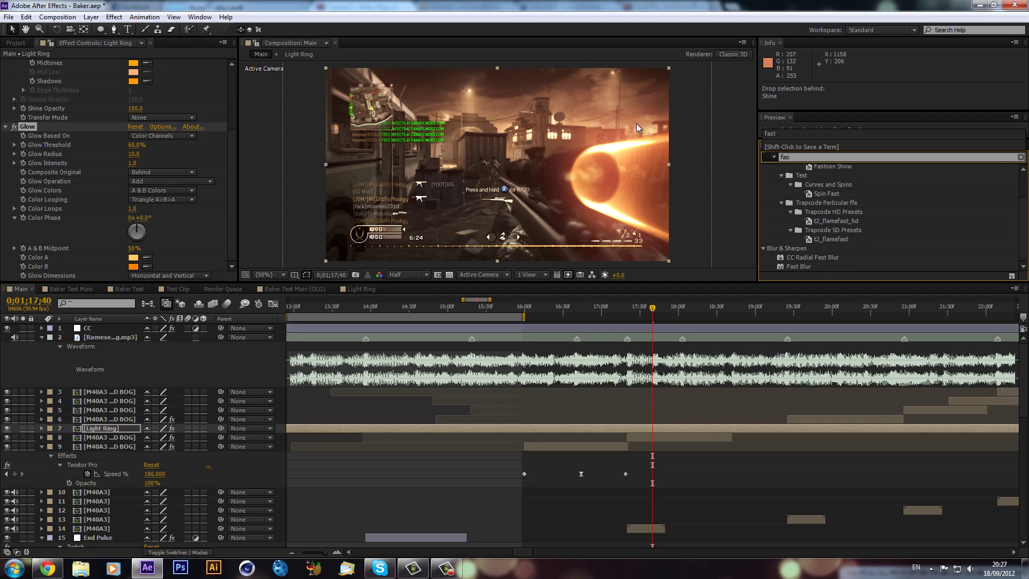
pyautogui.write('t b')
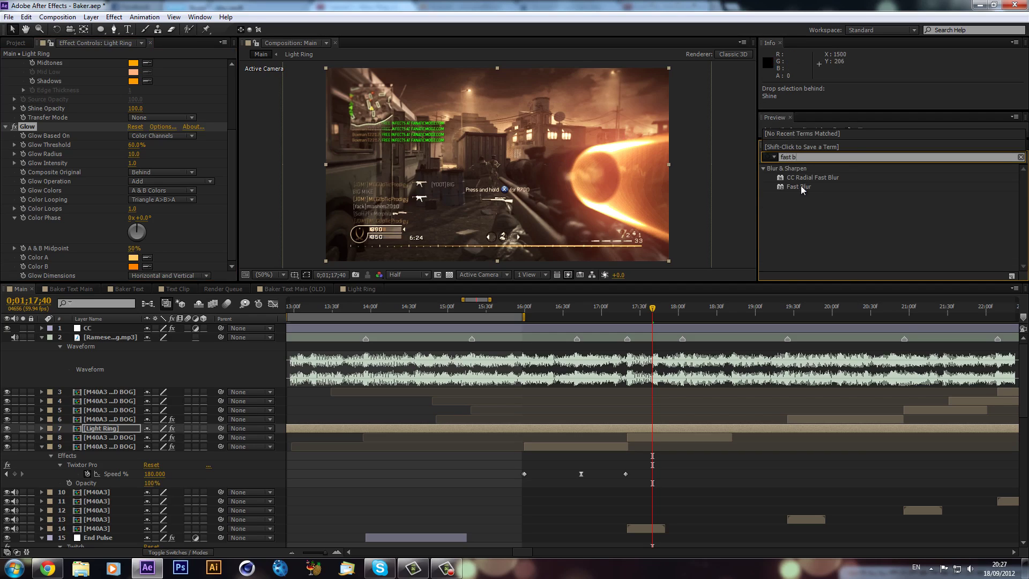
pyautogui.moveTo(798, 187); pyautogui.dragTo(159, 268)
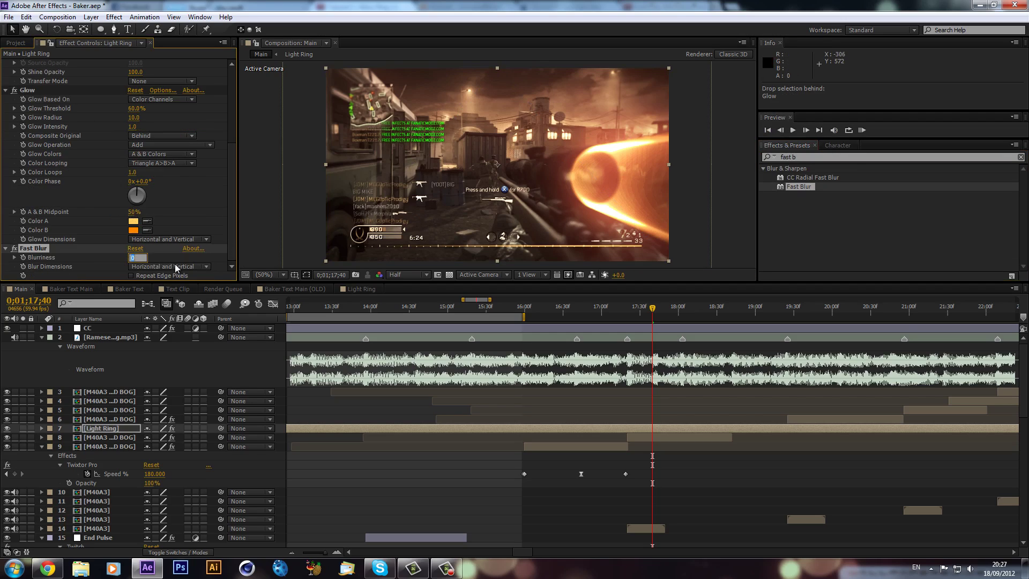
pyautogui.write('10')
pyautogui.press('Return')
pyautogui.click(131, 275)
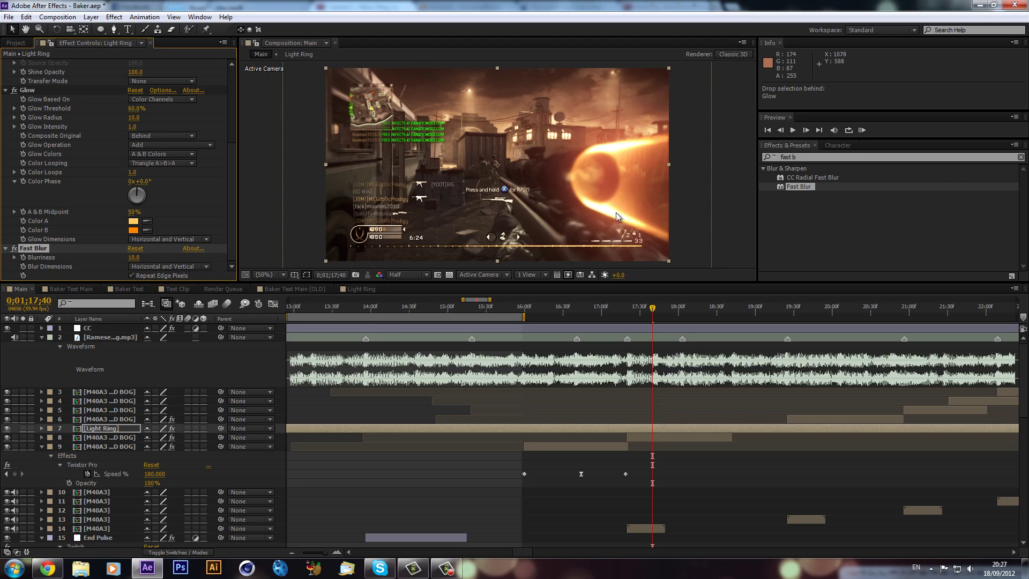
pyautogui.click(801, 156)
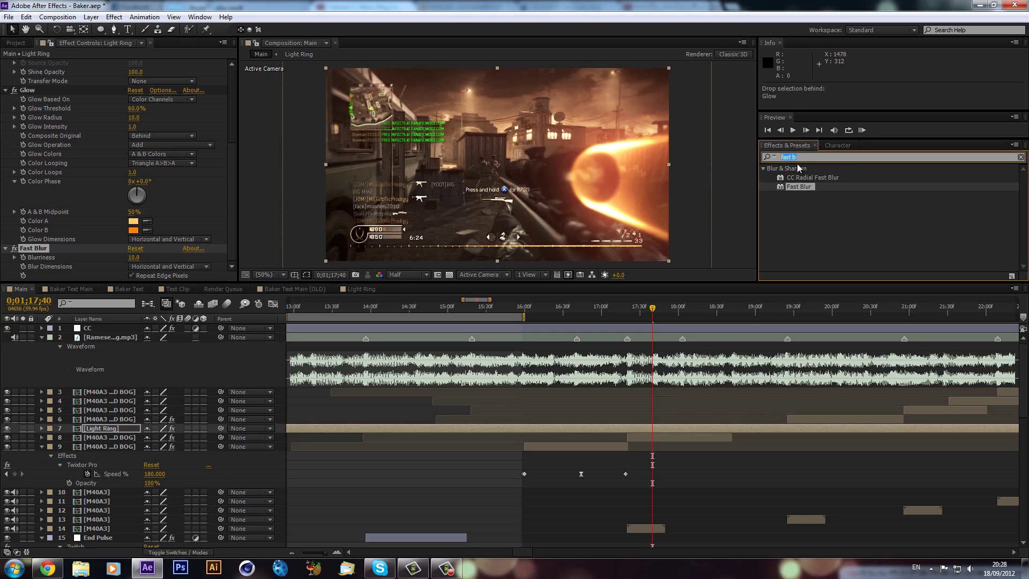
# Add a Zoom Radial Blur, Amount 30, centred at 621.0, 316.0
pyautogui.write('r')
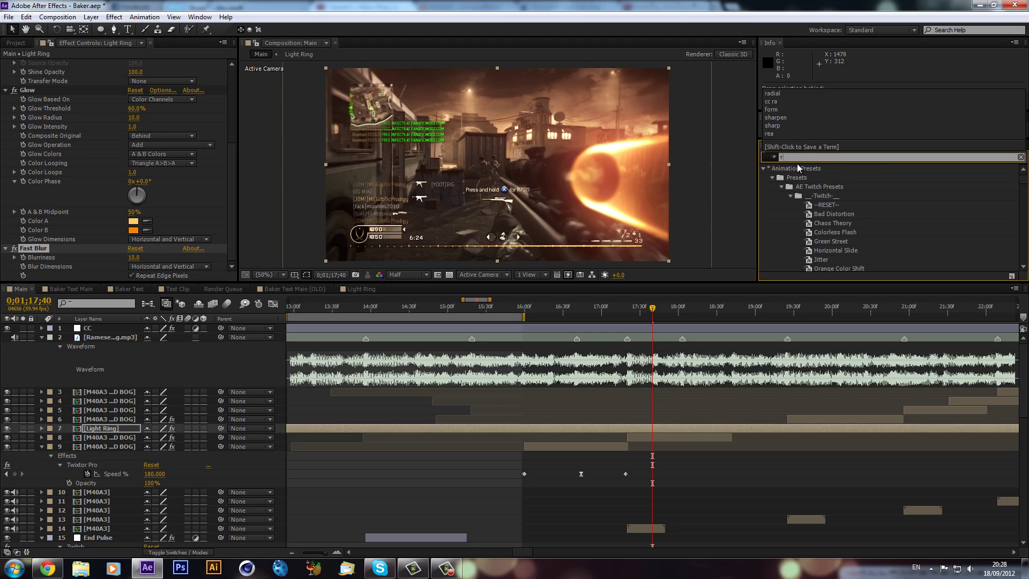
pyautogui.write('adial blu')
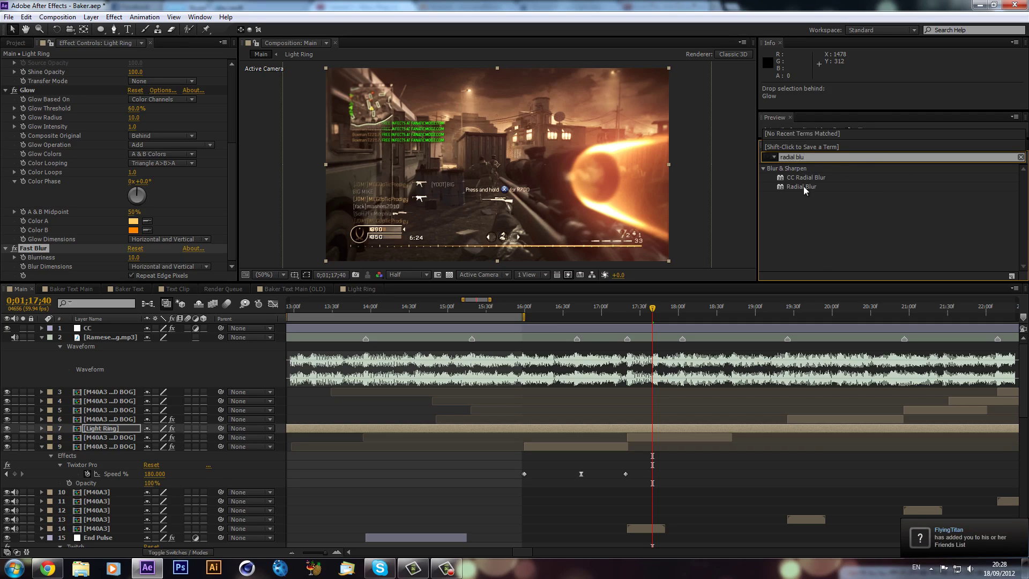
pyautogui.moveTo(803, 188); pyautogui.dragTo(177, 273)
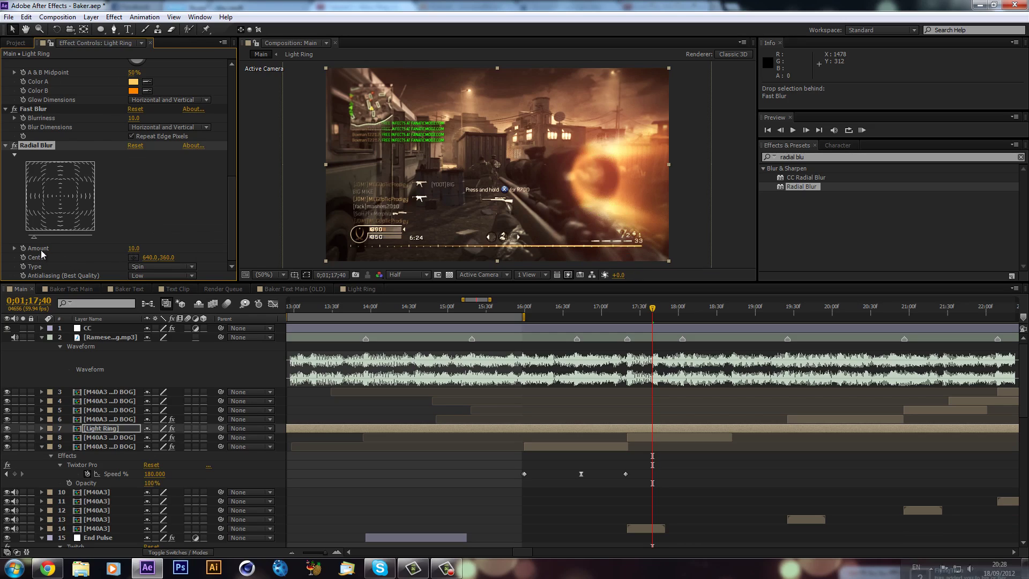
pyautogui.click(159, 269)
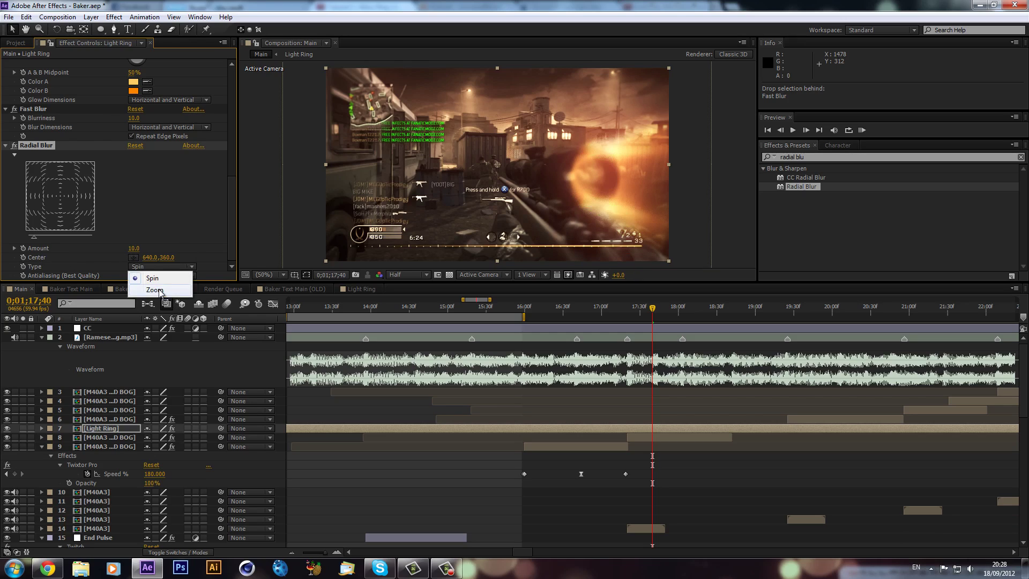
pyautogui.click(145, 294)
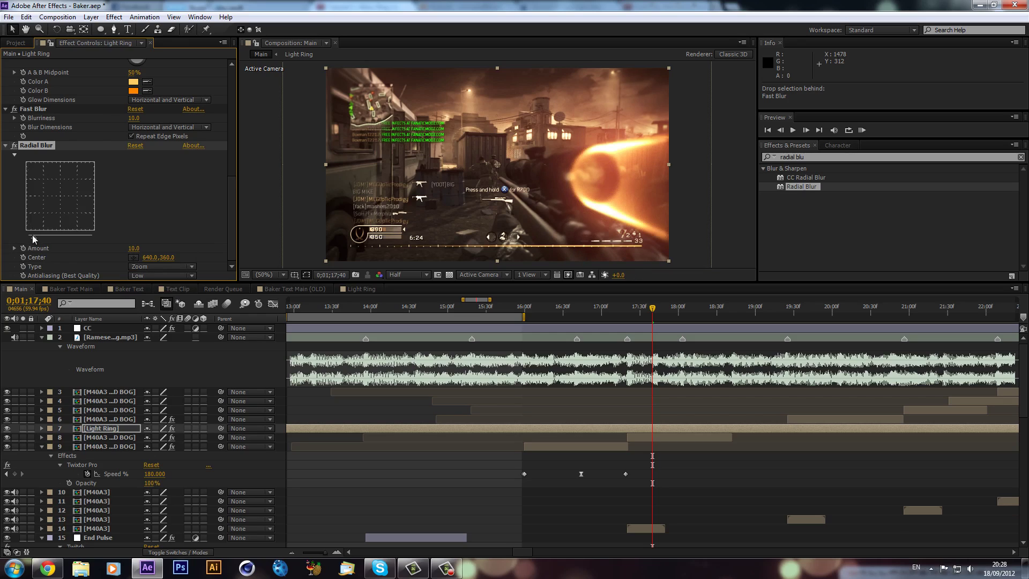
pyautogui.moveTo(33, 238); pyautogui.dragTo(45, 239)
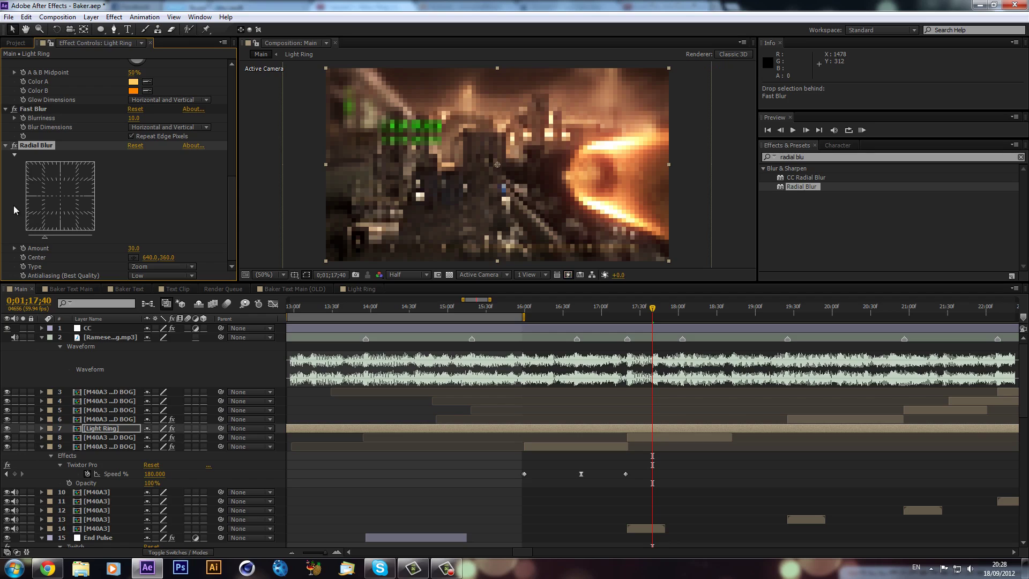
pyautogui.click(63, 189)
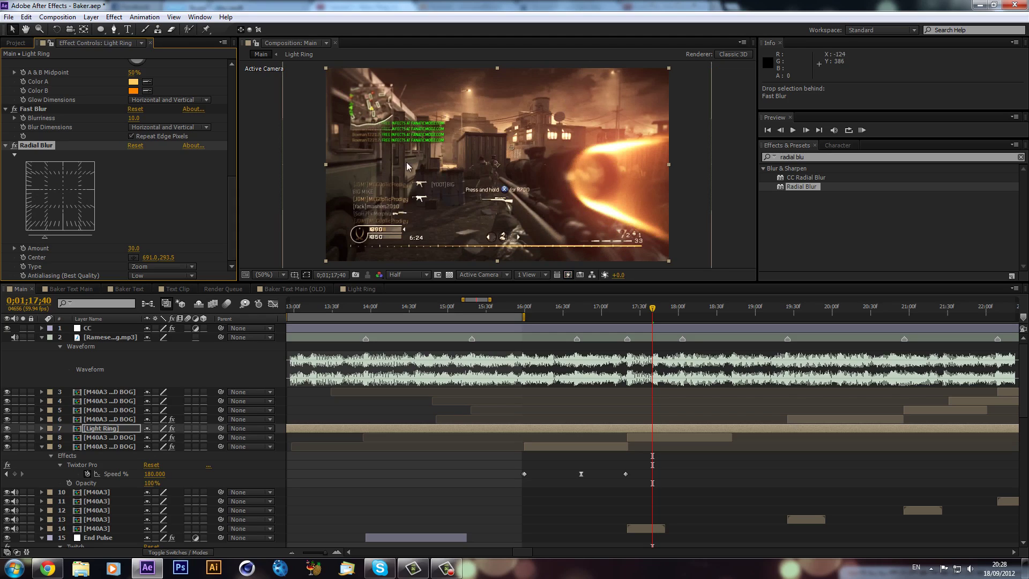
pyautogui.moveTo(62, 191); pyautogui.dragTo(59, 191)
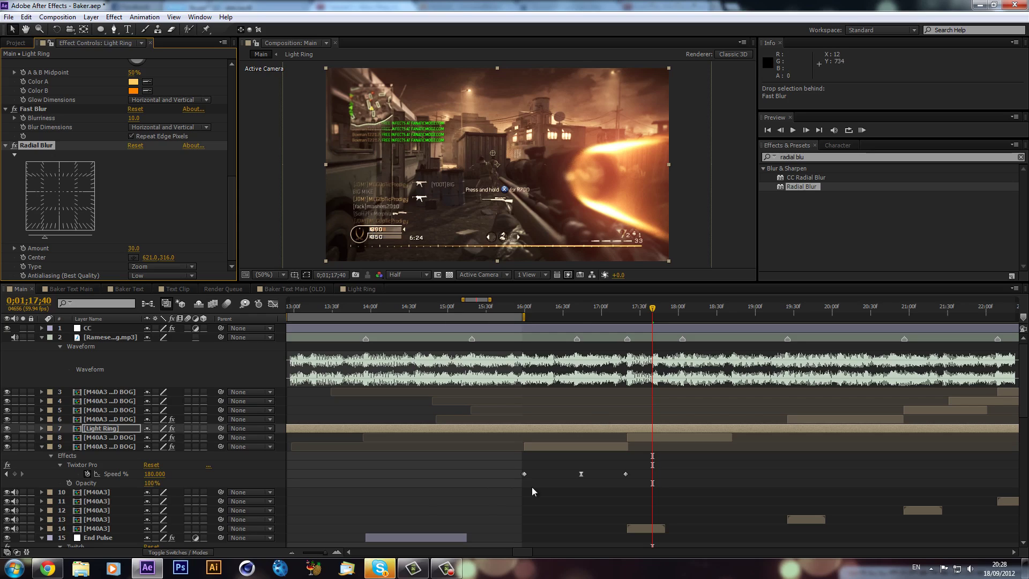
pyautogui.click(518, 553)
pyautogui.hscroll(-5, 519, 561)
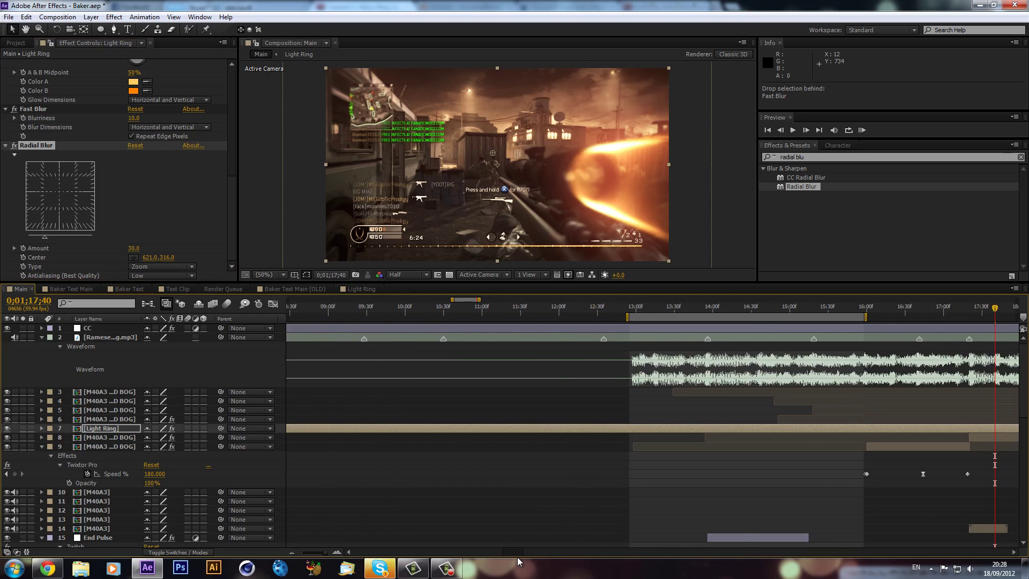
pyautogui.hscroll(3, 522, 565)
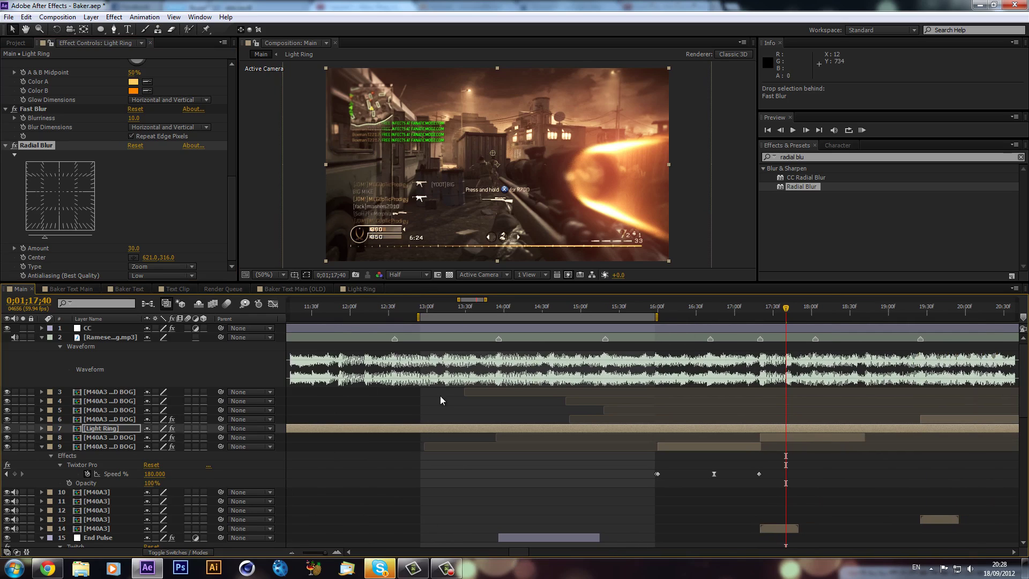
pyautogui.scroll(-10, 507, 404)
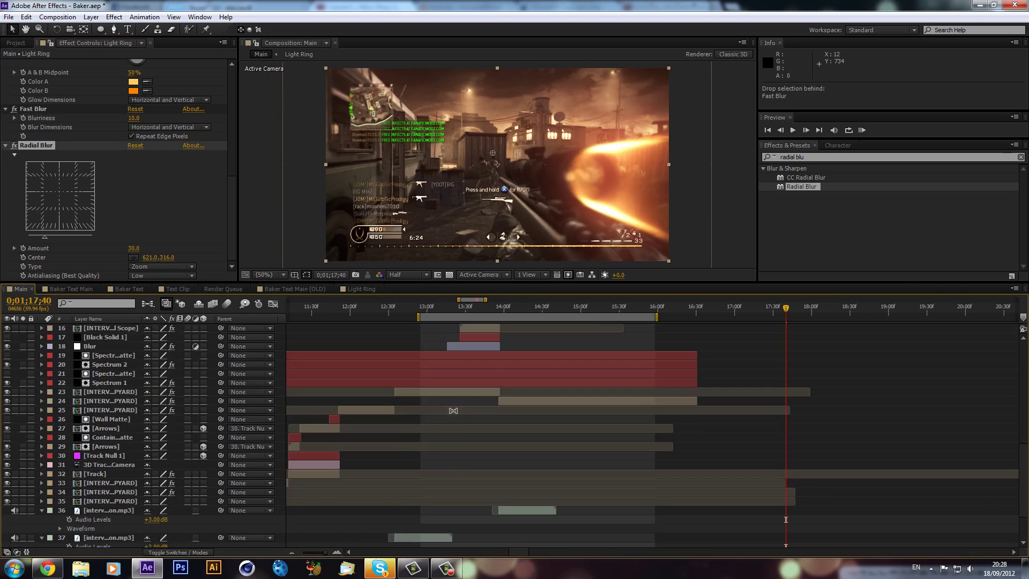
pyautogui.scroll(10, 446, 413)
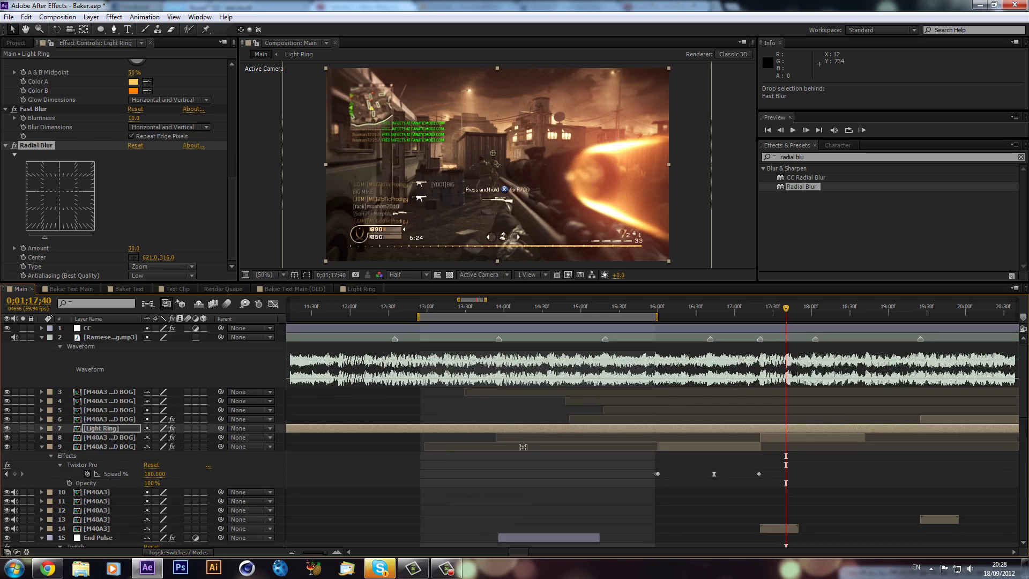
pyautogui.hscroll(2, 517, 551)
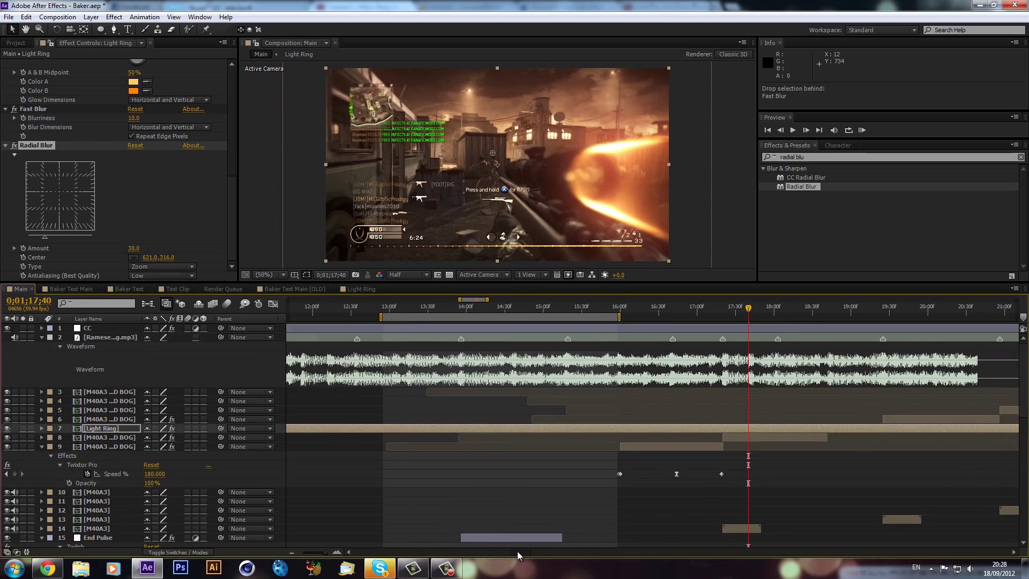
pyautogui.moveTo(517, 551); pyautogui.dragTo(519, 551)
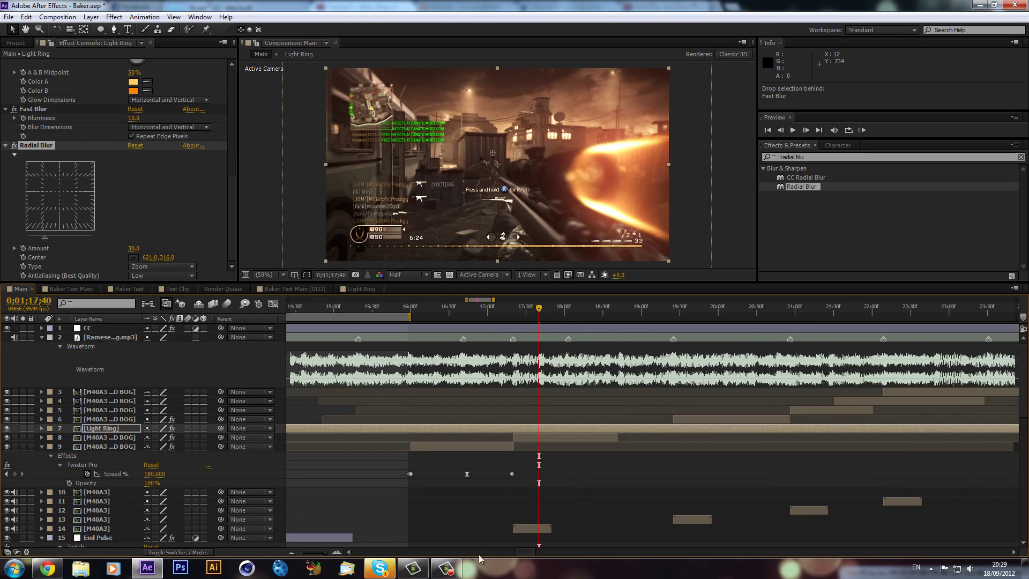
pyautogui.click(446, 568)
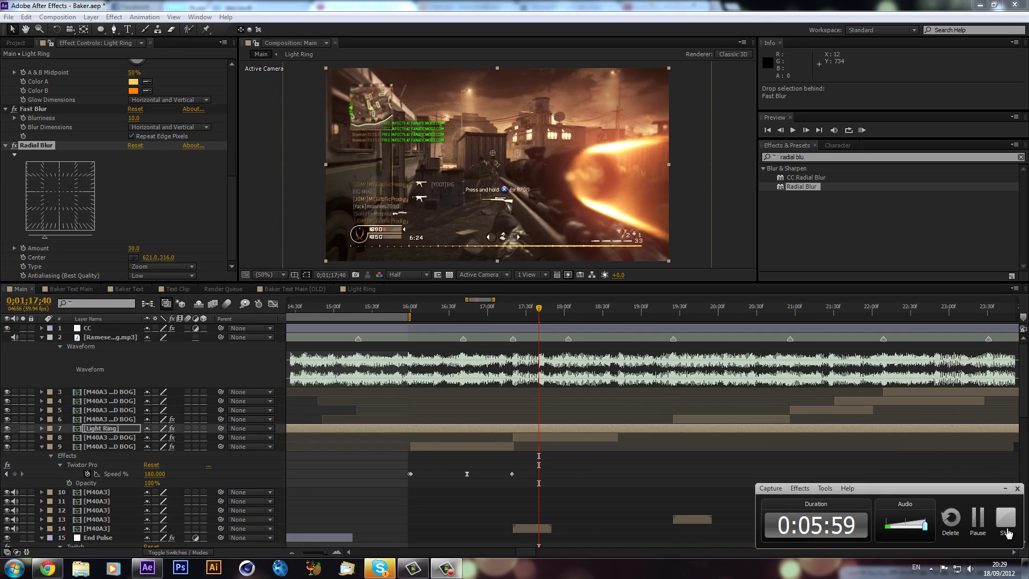